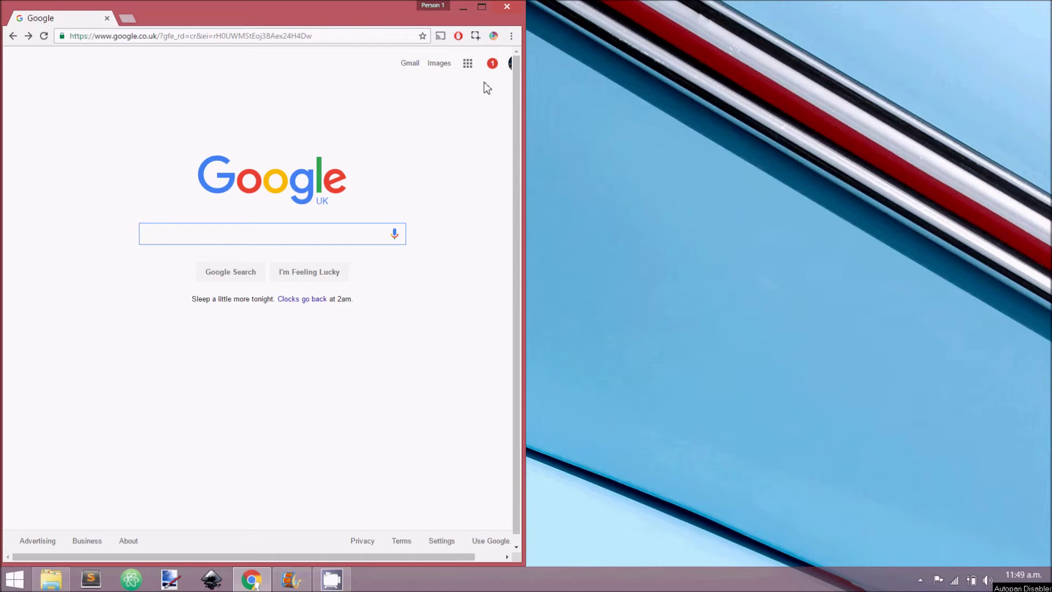
# Step: Launch the video player extension and load Hamsters.mp4 and The sea 1.mp4 into it from the Videos folder
pyautogui.click(493, 39)
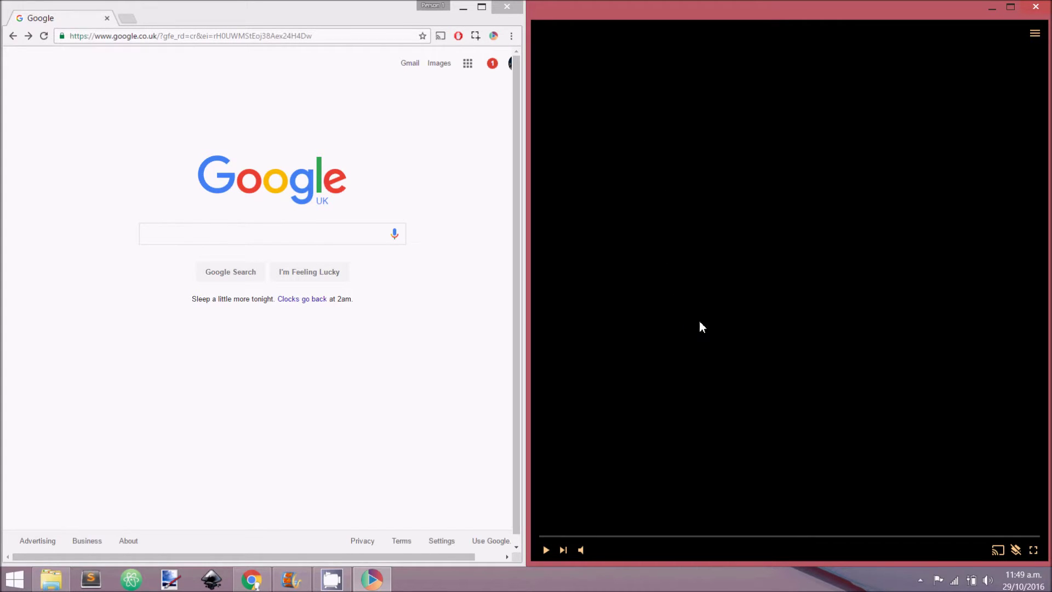
pyautogui.click(51, 579)
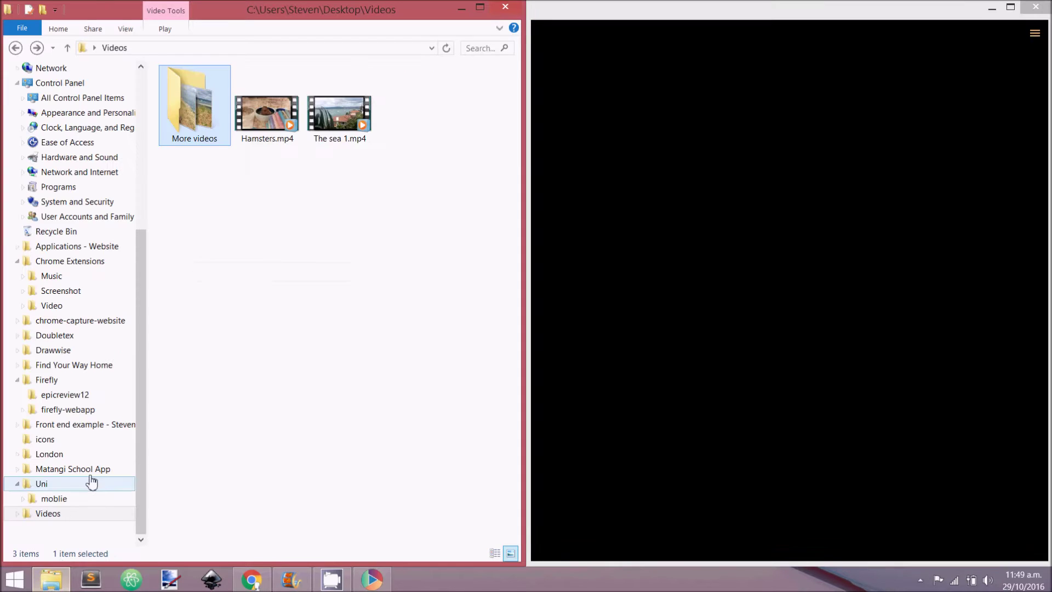
pyautogui.click(353, 178)
pyautogui.moveTo(386, 163); pyautogui.dragTo(712, 157)
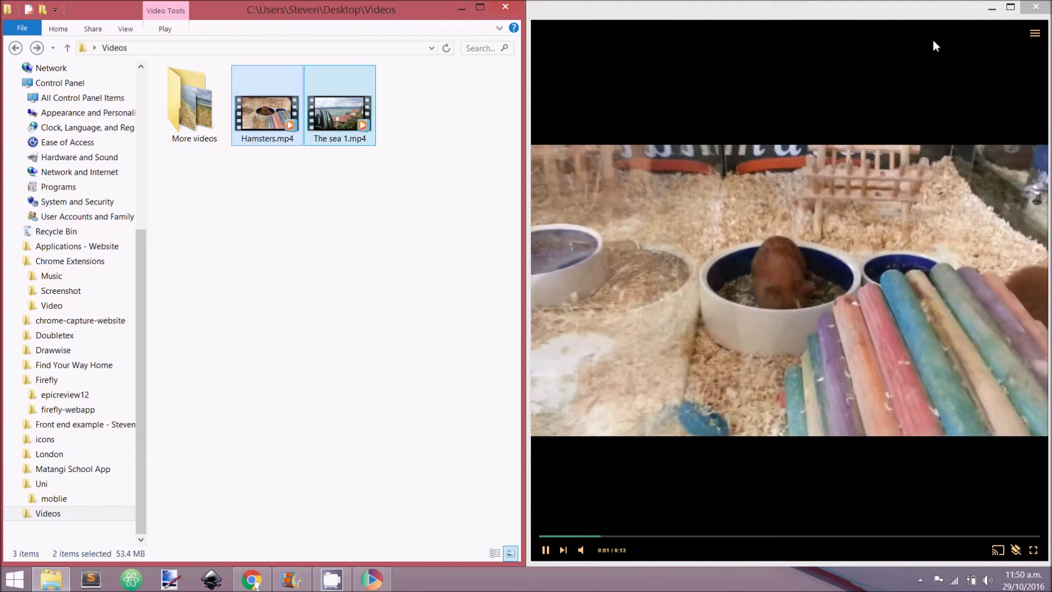
# Step: Show the player's queue, add the whole More videos folder to it, and pause playback
pyautogui.click(1034, 33)
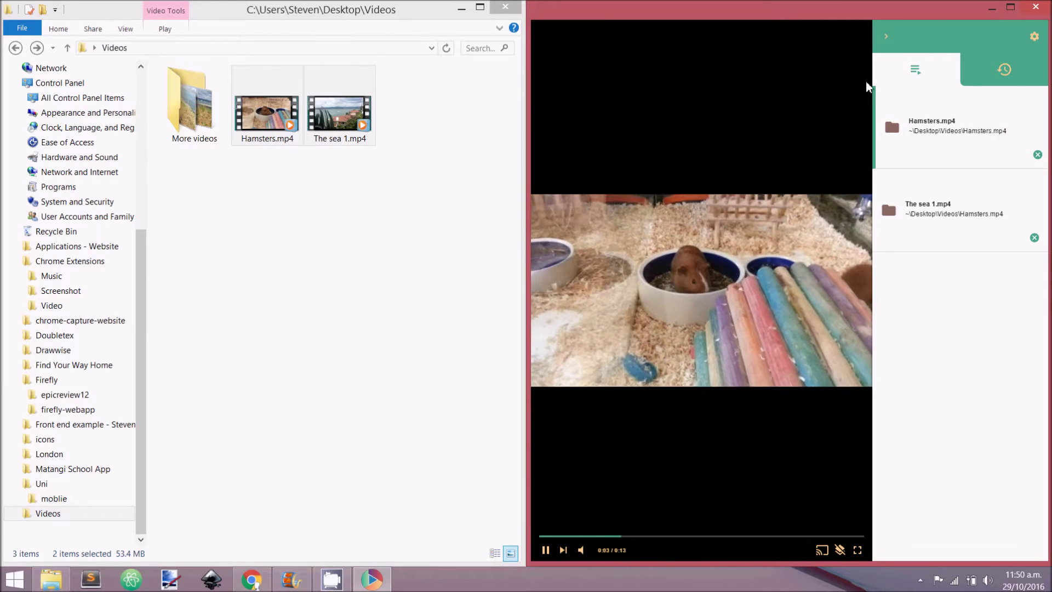
pyautogui.doubleClick(192, 130)
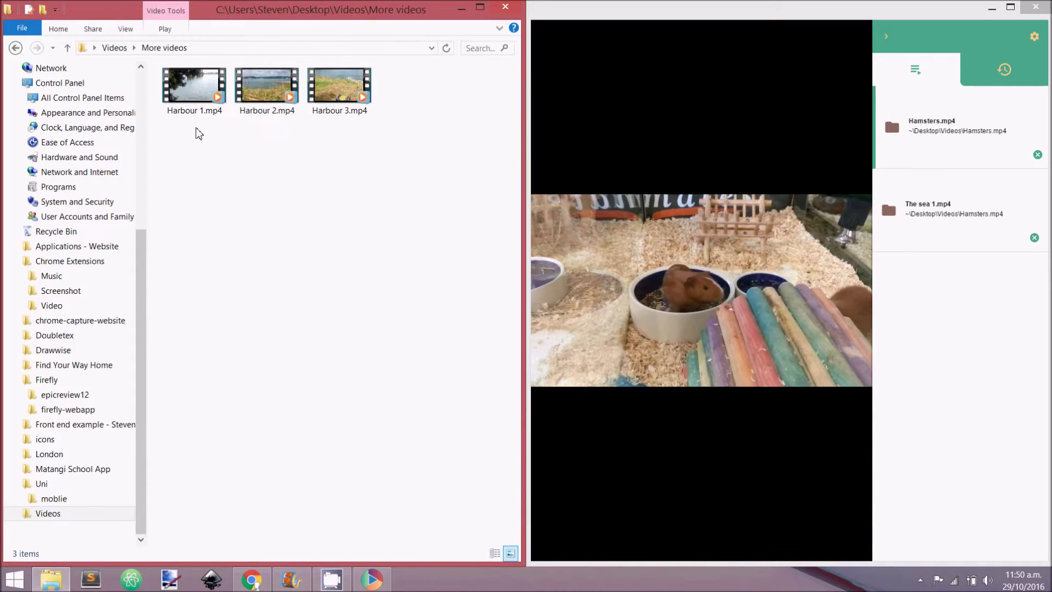
pyautogui.click(20, 48)
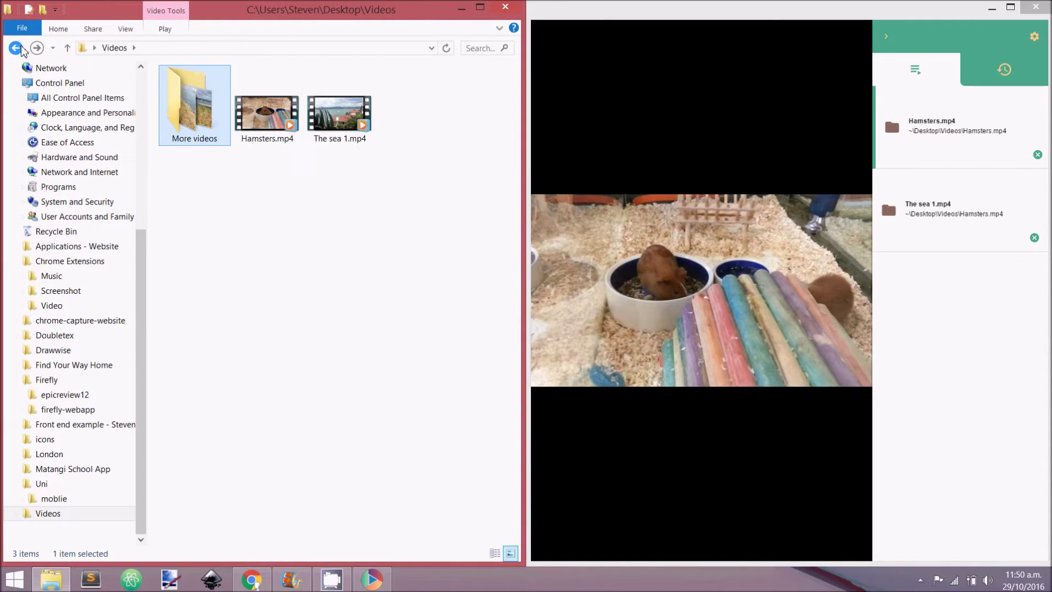
pyautogui.moveTo(164, 112); pyautogui.dragTo(629, 230)
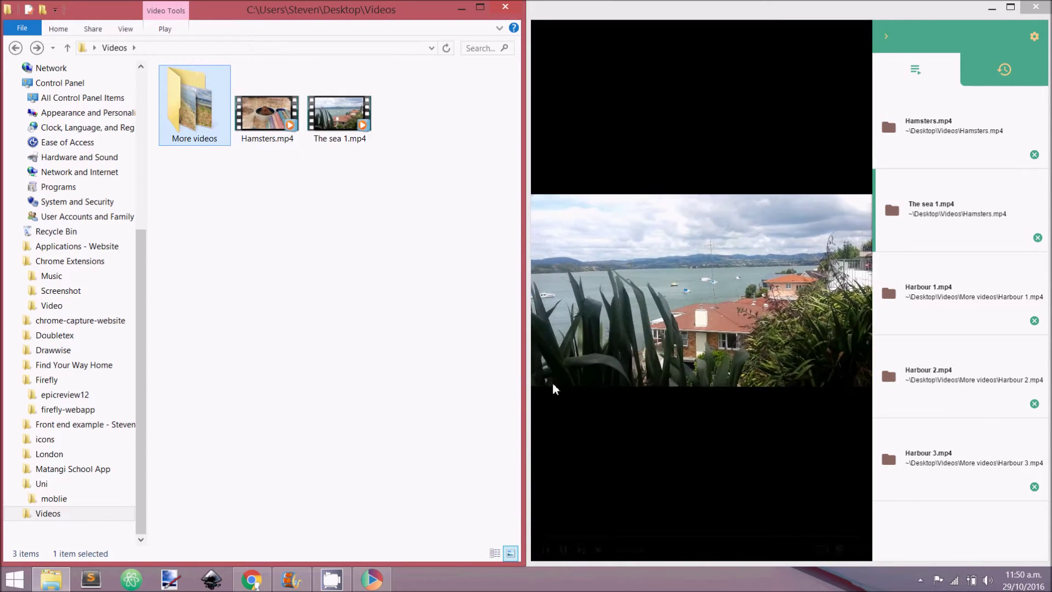
pyautogui.click(610, 403)
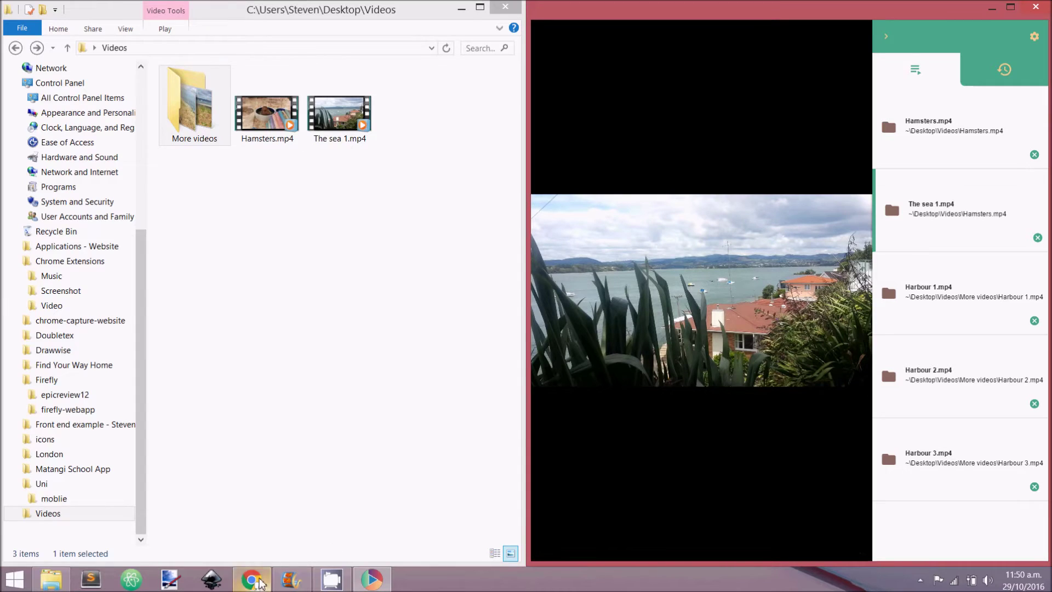
# Step: Go to youtube.com in Chrome and send TNGHT - Higher Ground from the TNGHT section to the video player
pyautogui.click(253, 579)
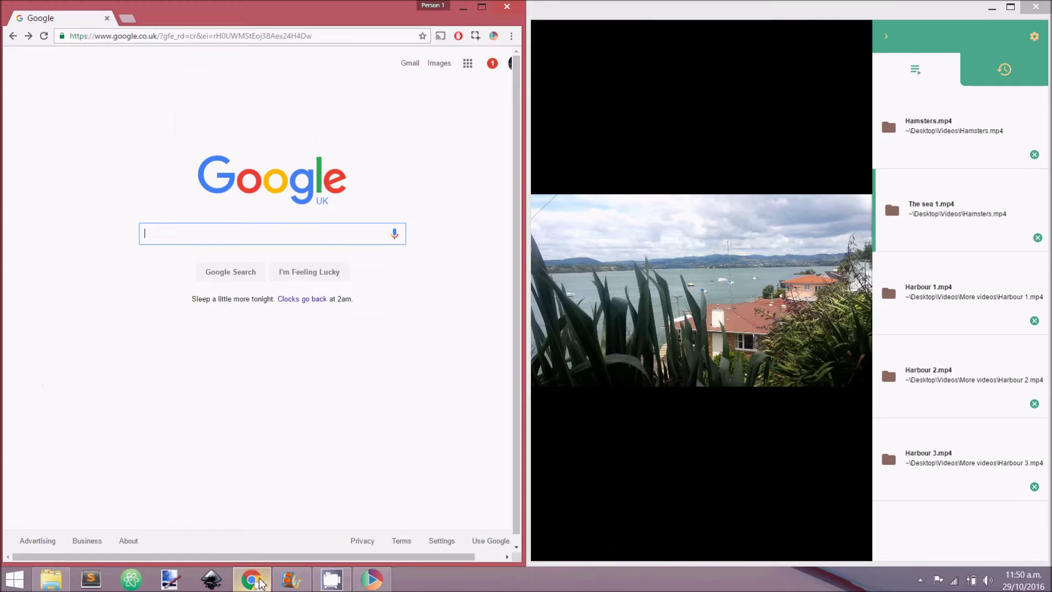
pyautogui.click(208, 38)
pyautogui.write('youtube.com')
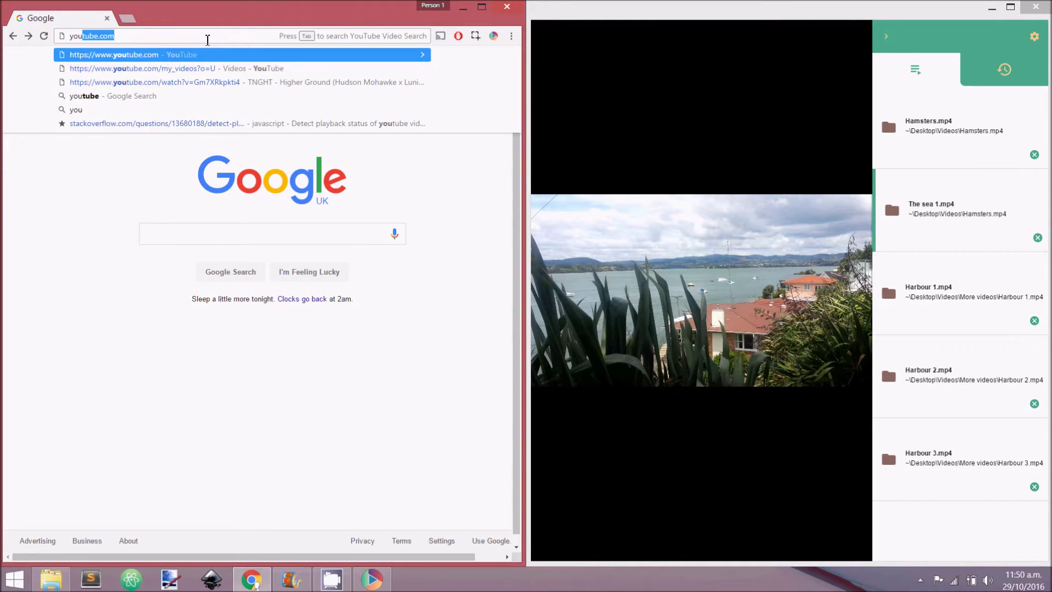
pyautogui.press('Return')
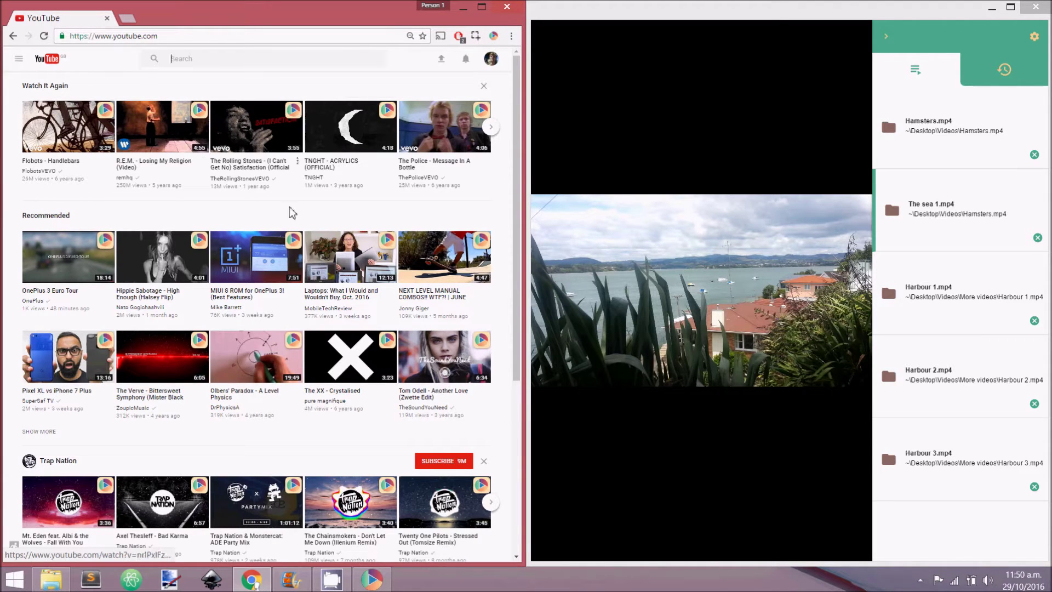
pyautogui.scroll(-5, 285, 236)
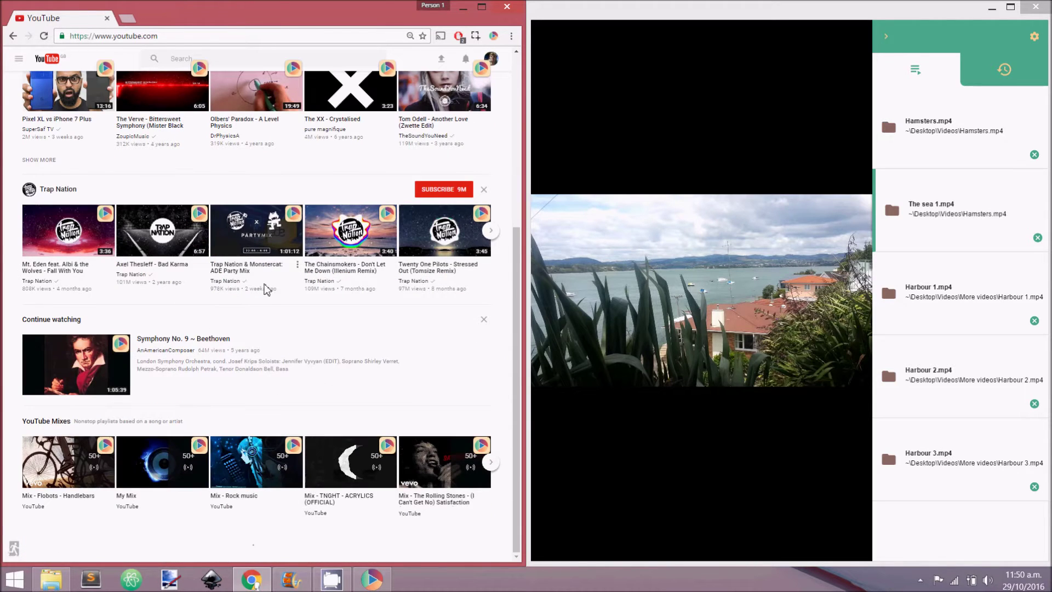
pyautogui.scroll(-3, 265, 289)
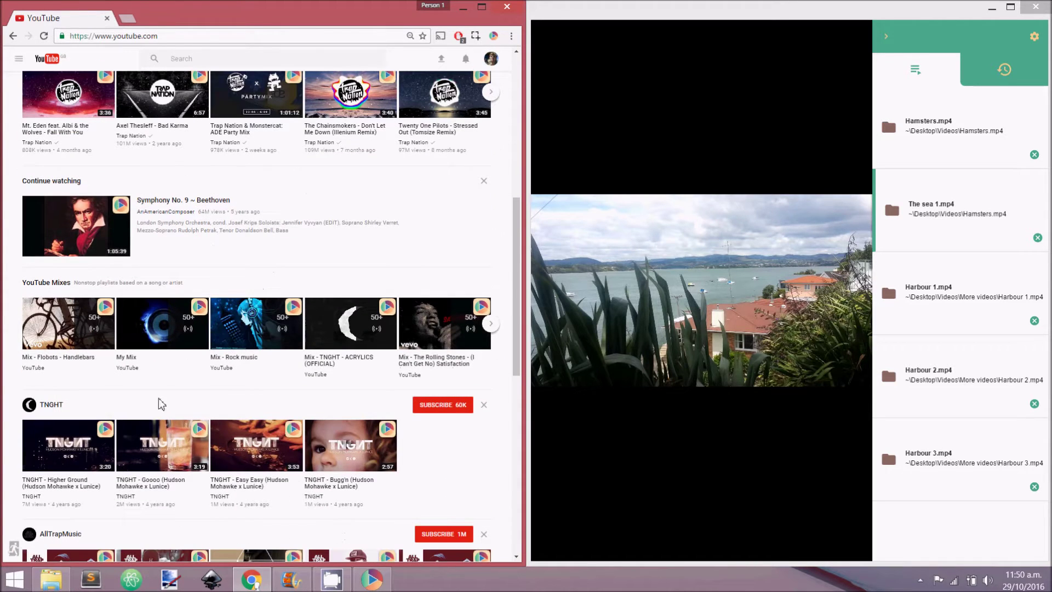
pyautogui.click(106, 431)
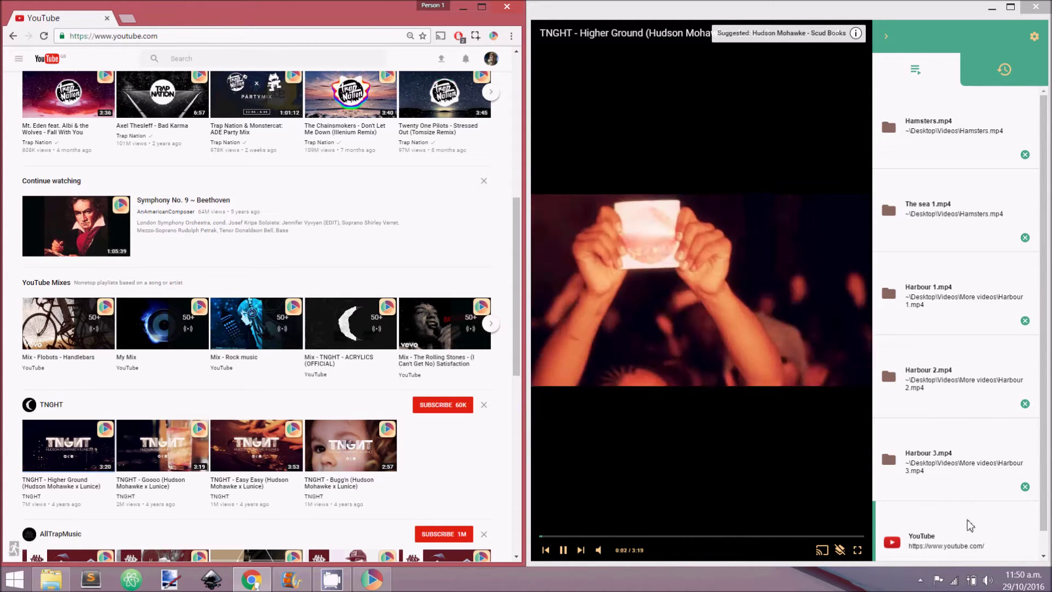
# Step: Move the YouTube video to second place in the queue, after Hamsters.mp4, and dismiss the banner ad over the video
pyautogui.click(889, 42)
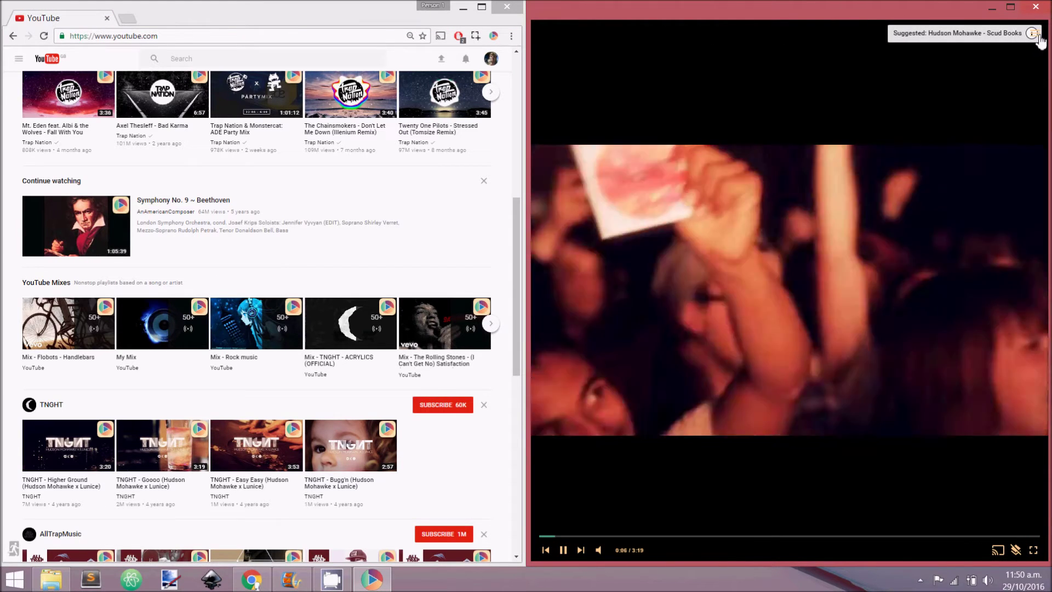
pyautogui.moveTo(1037, 50)
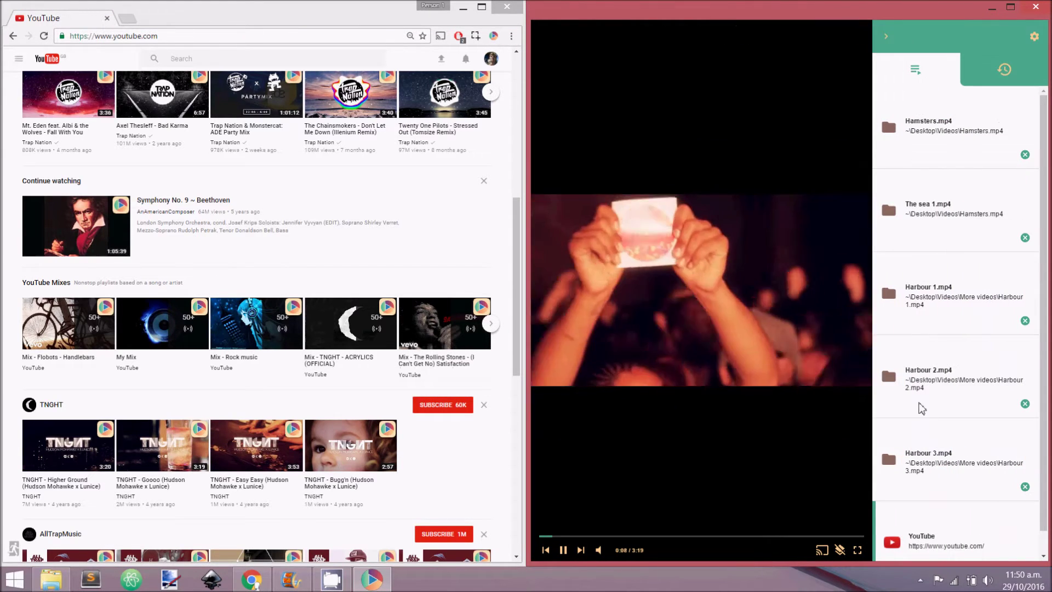
pyautogui.scroll(-1, 938, 482)
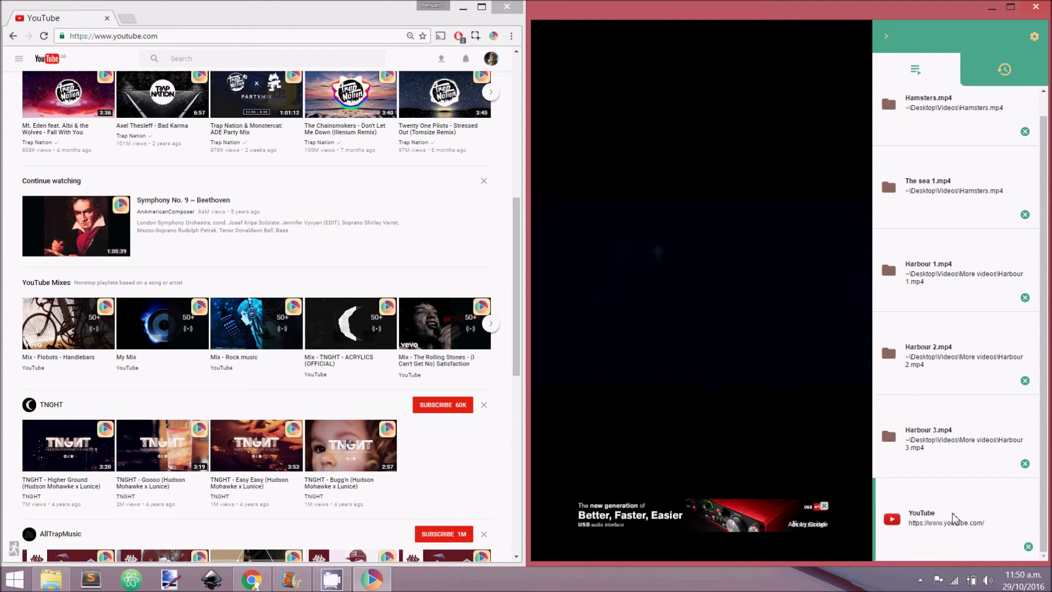
pyautogui.moveTo(953, 517); pyautogui.dragTo(956, 487)
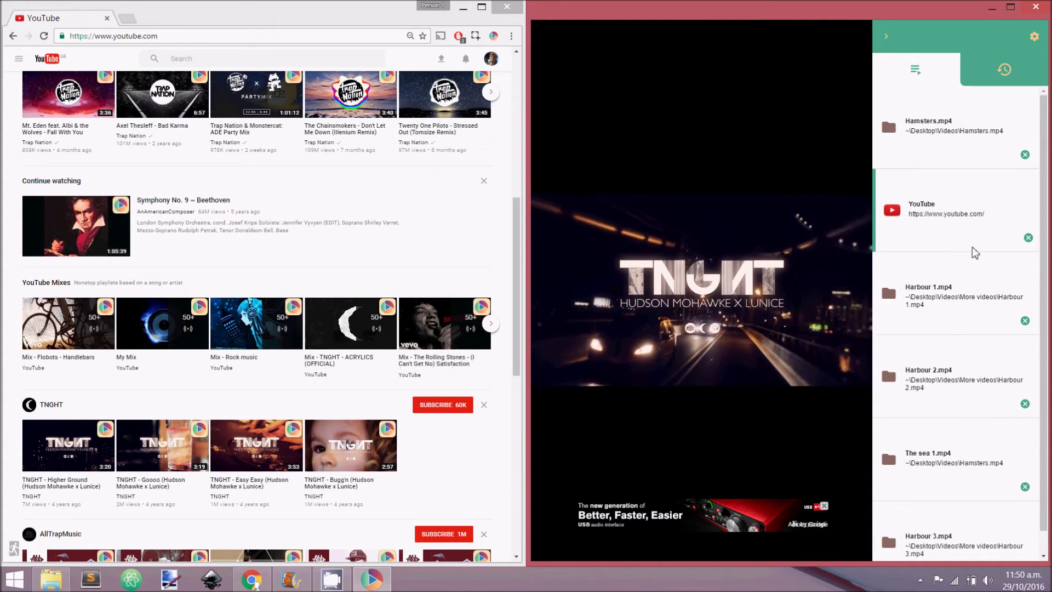
pyautogui.moveTo(782, 286)
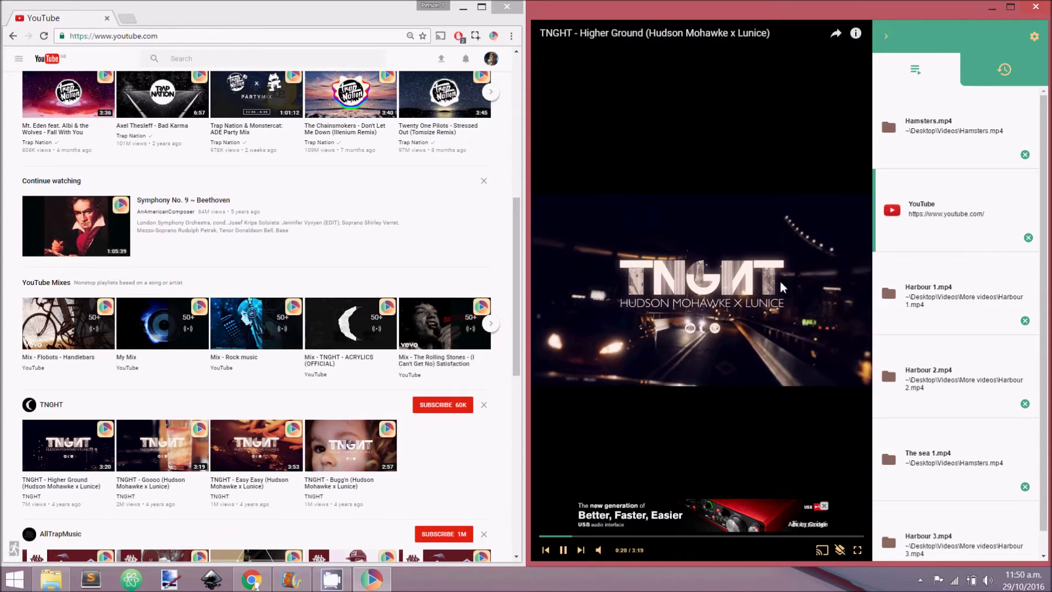
pyautogui.click(824, 506)
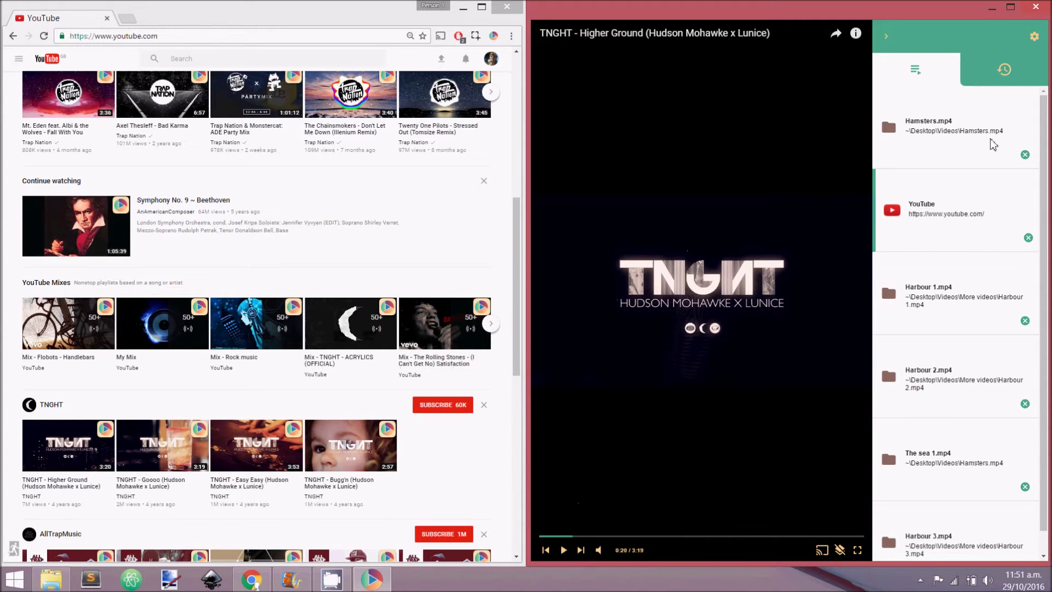
# Step: Open the playback history and look through the entries grouped by day
pyautogui.click(1005, 79)
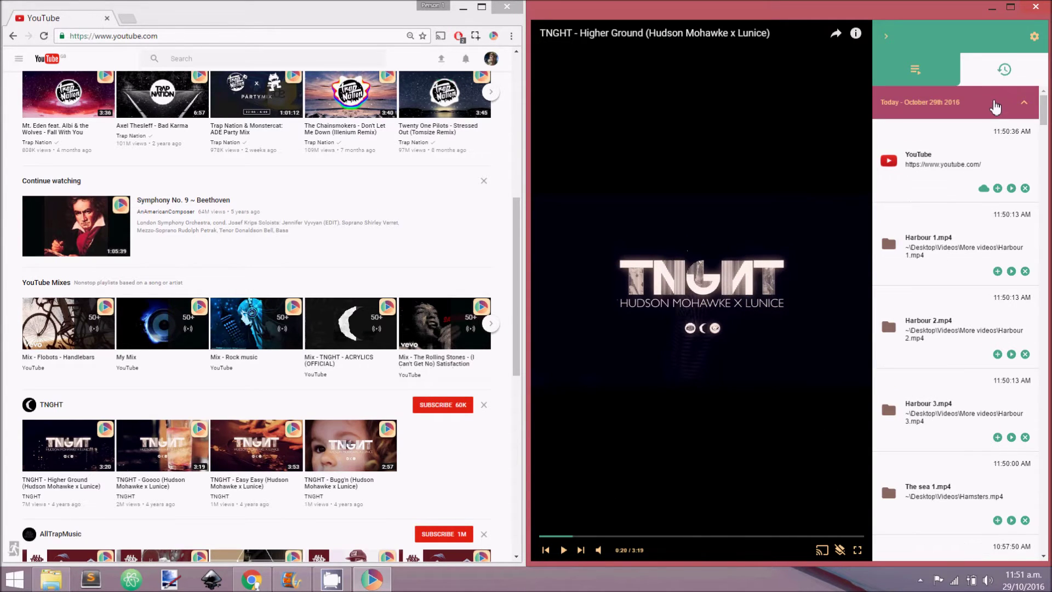
pyautogui.click(995, 105)
pyautogui.click(969, 142)
pyautogui.click(969, 174)
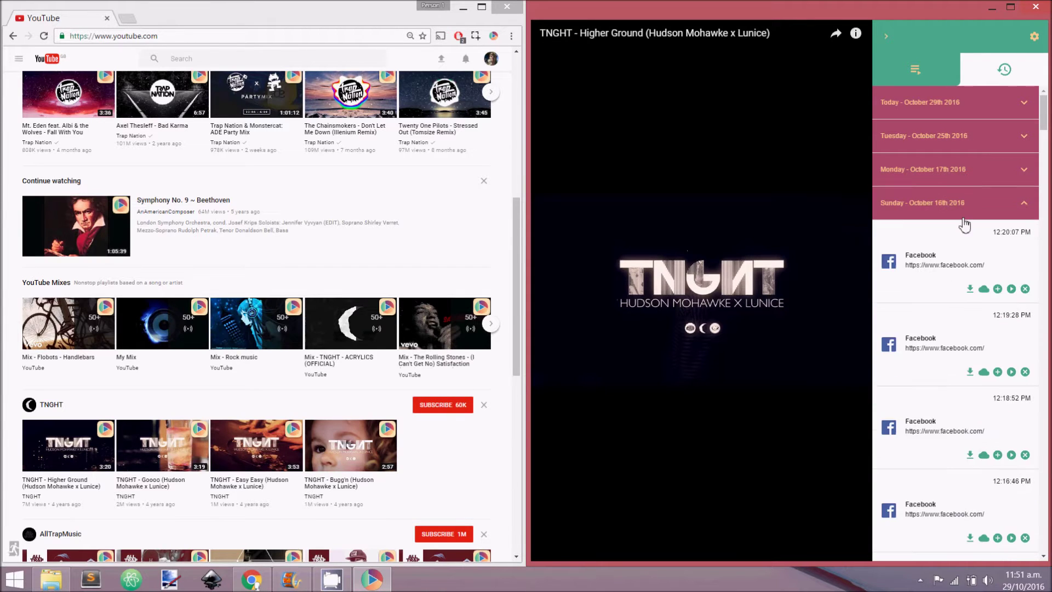
# Step: Expand today's history entries and download the Facebook video listed there
pyautogui.click(972, 106)
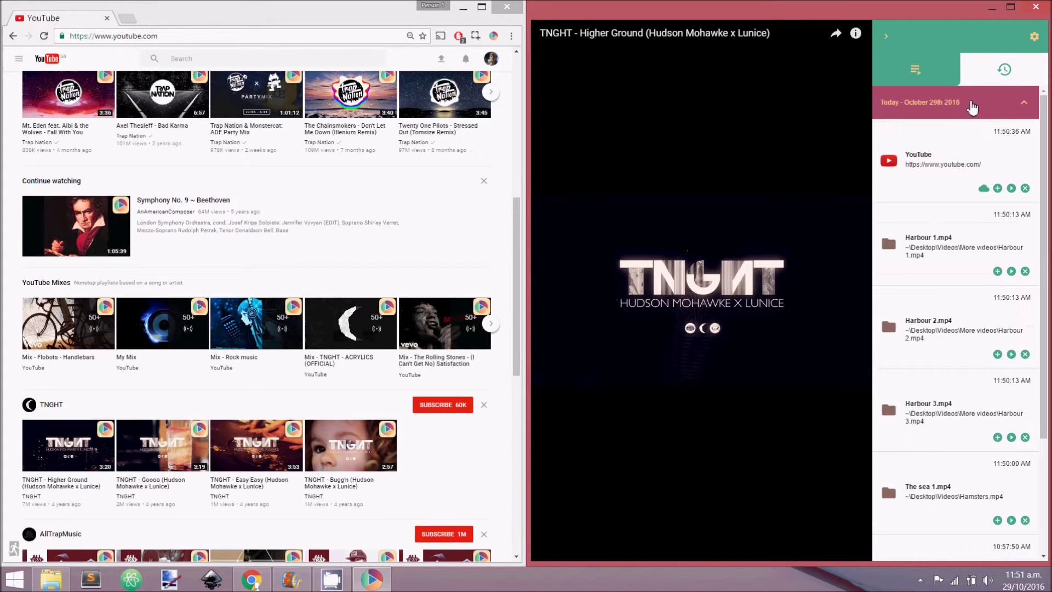
pyautogui.scroll(-3, 979, 219)
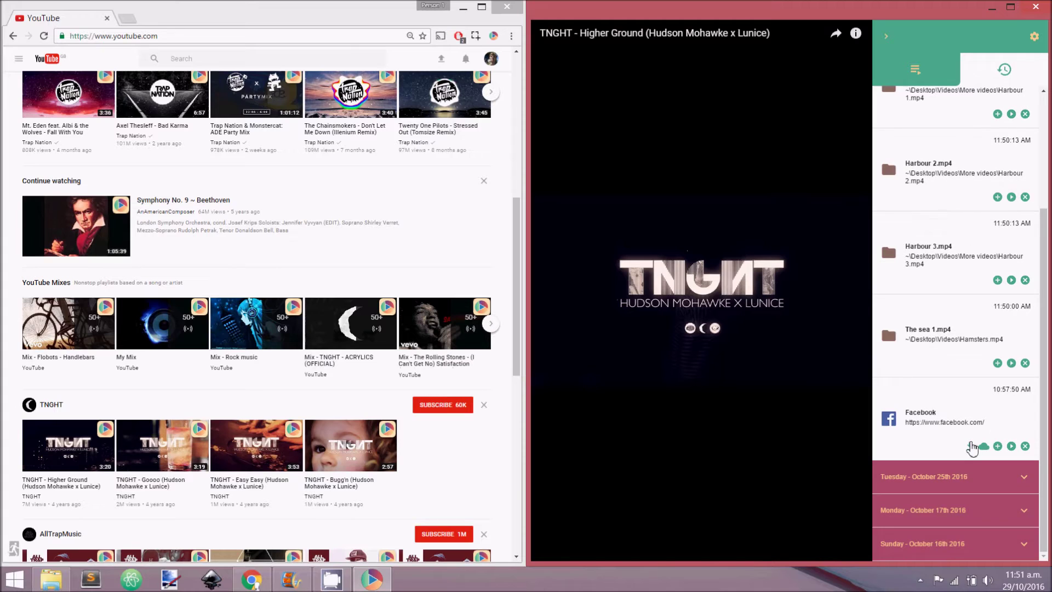
pyautogui.click(983, 446)
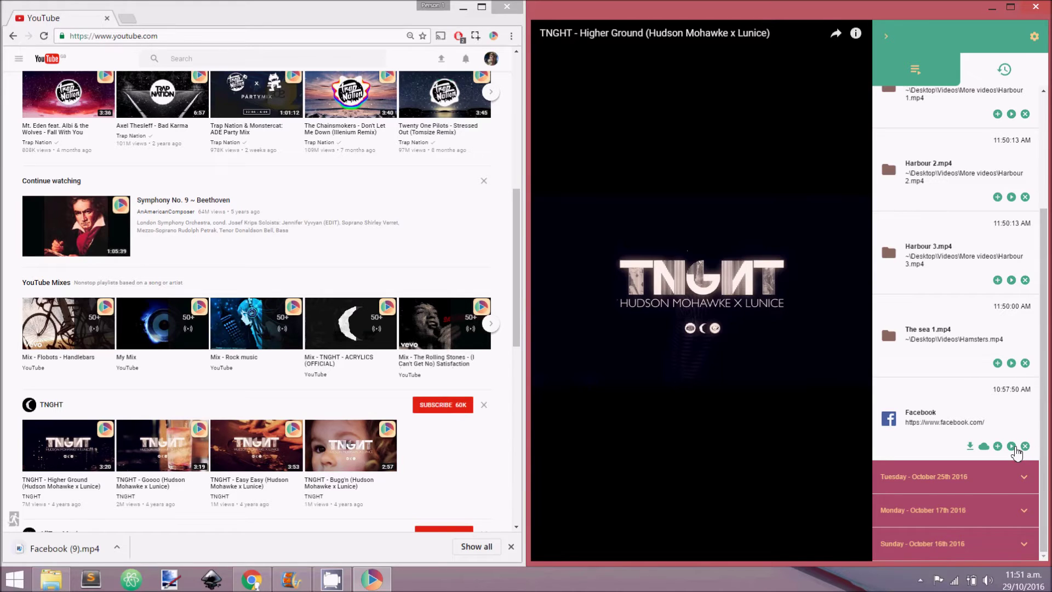
# Step: Play the Facebook video from the history in the maximized player window, and pause it
pyautogui.click(1011, 446)
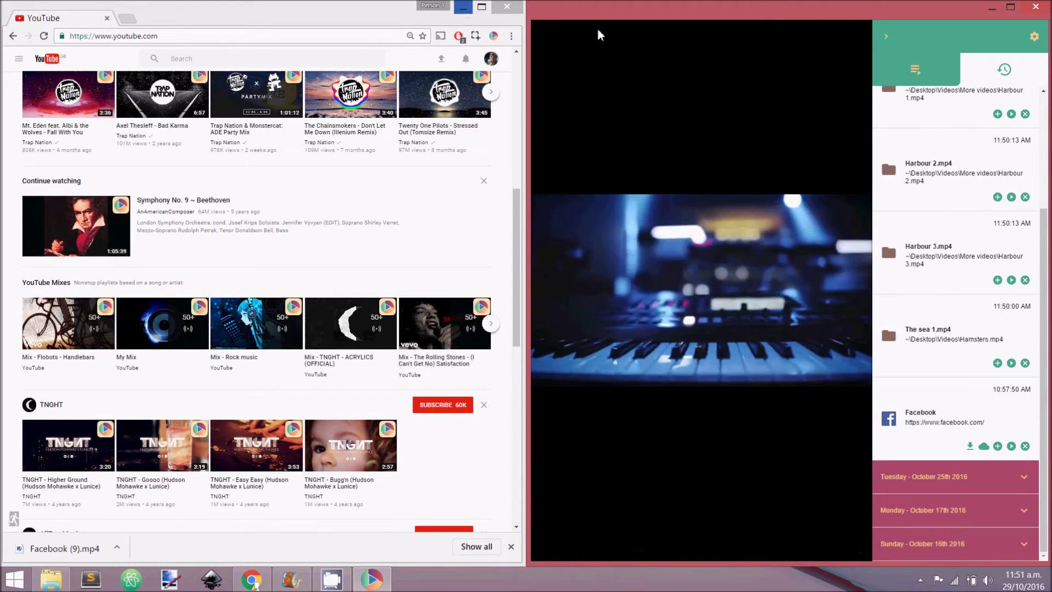
pyautogui.click(1011, 7)
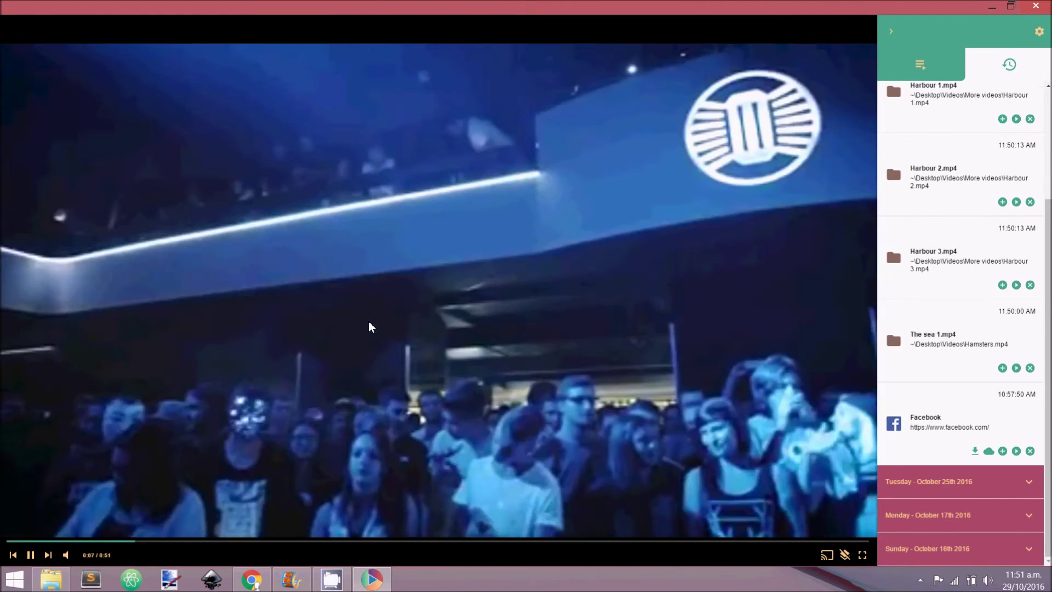
pyautogui.press('space')
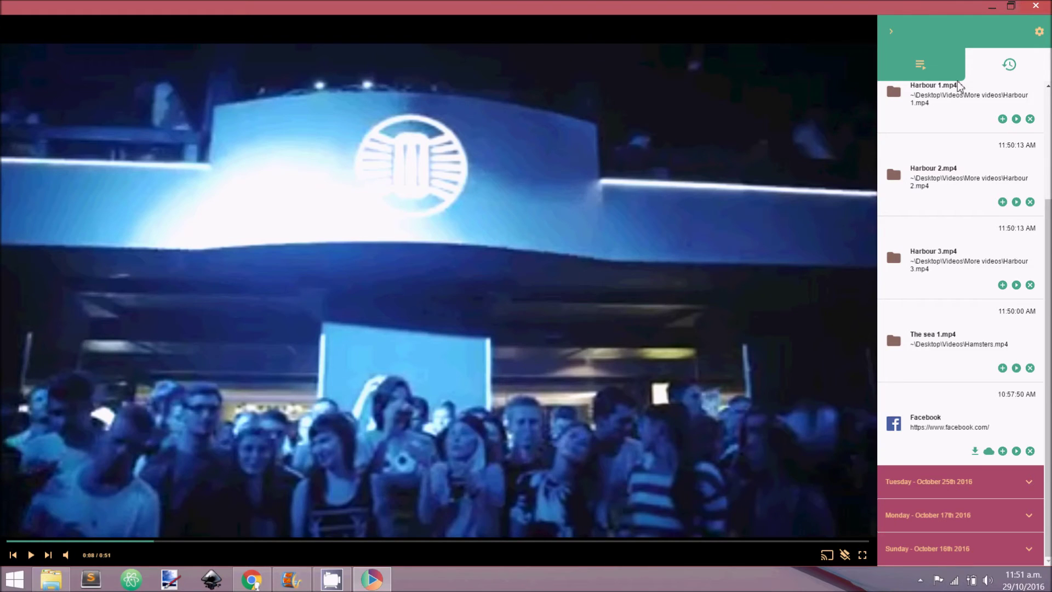
# Step: Open the player's settings and change the primary color to dark purple, #32255D
pyautogui.click(1038, 31)
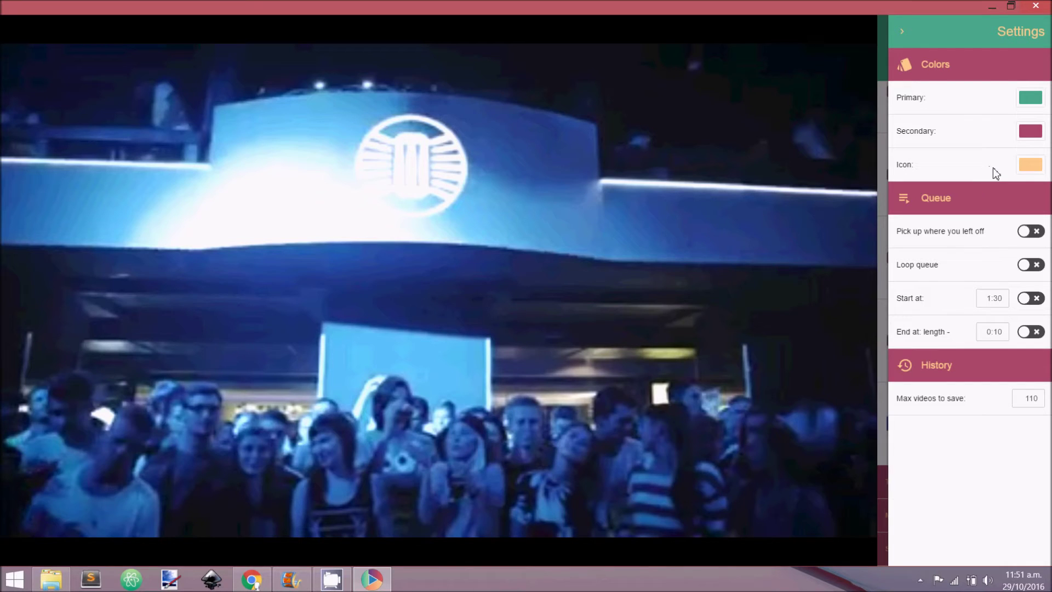
pyautogui.click(1031, 98)
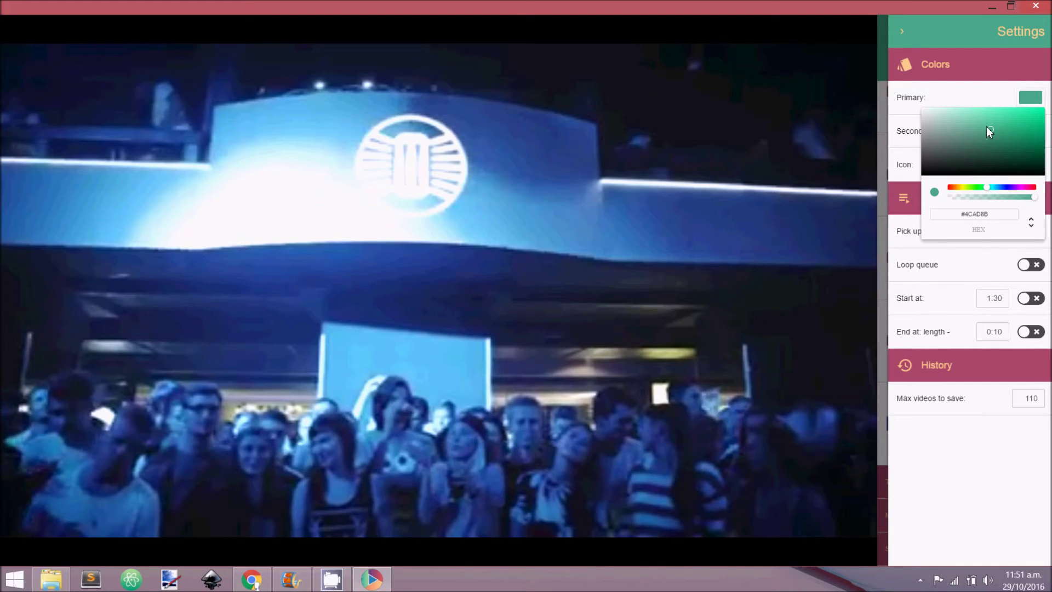
pyautogui.moveTo(988, 128)
pyautogui.mouseDown()
pyautogui.moveTo(956, 148)
pyautogui.moveTo(995, 151)
pyautogui.mouseUp()
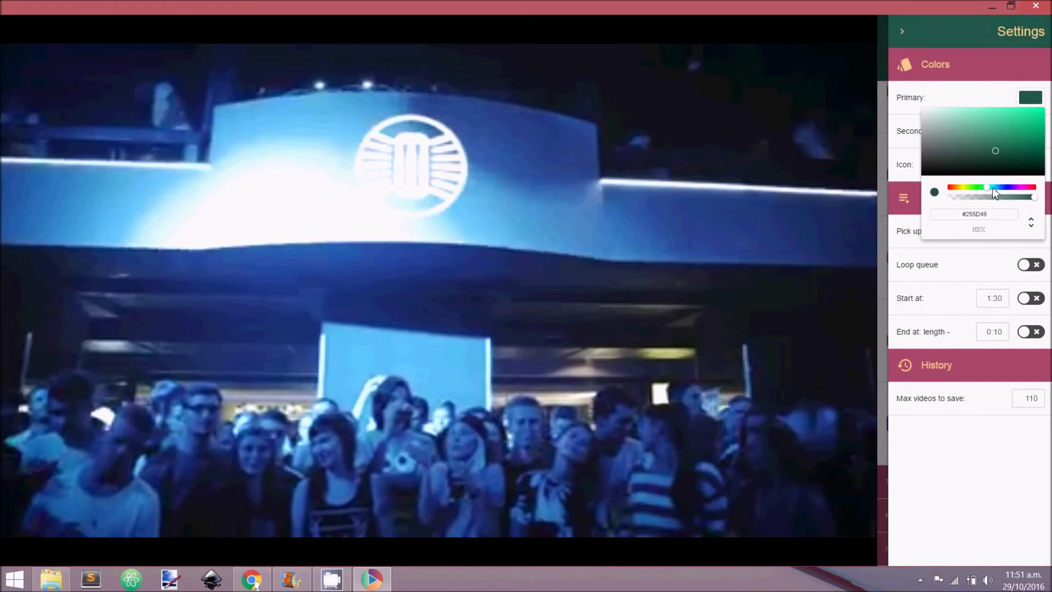
pyautogui.moveTo(996, 187); pyautogui.dragTo(1008, 187)
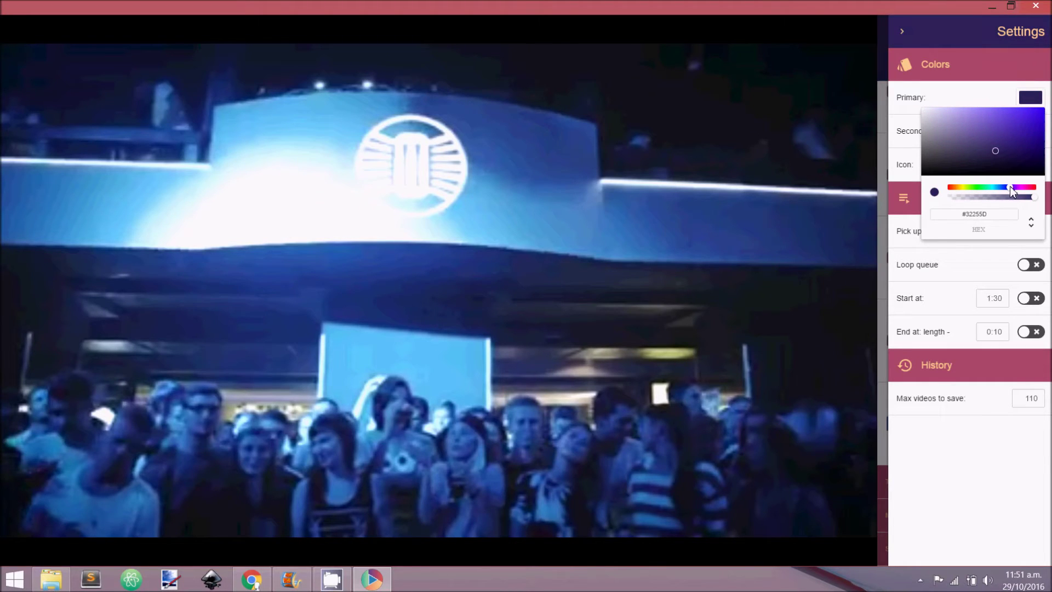
# Step: Change the icon color to white in the player's settings
pyautogui.click(1029, 166)
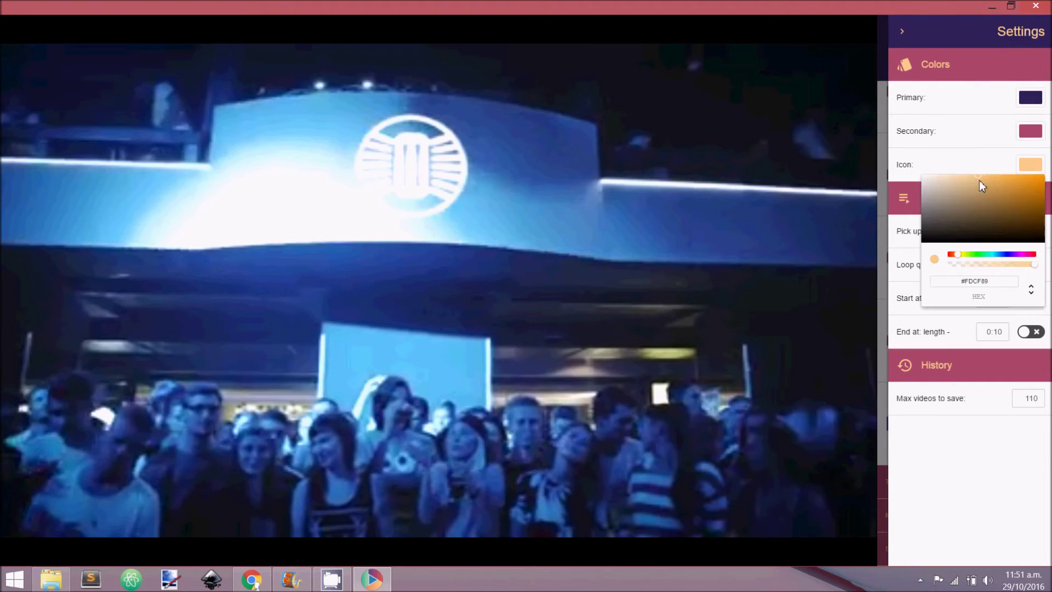
pyautogui.moveTo(980, 186); pyautogui.dragTo(920, 179)
pyautogui.click(914, 210)
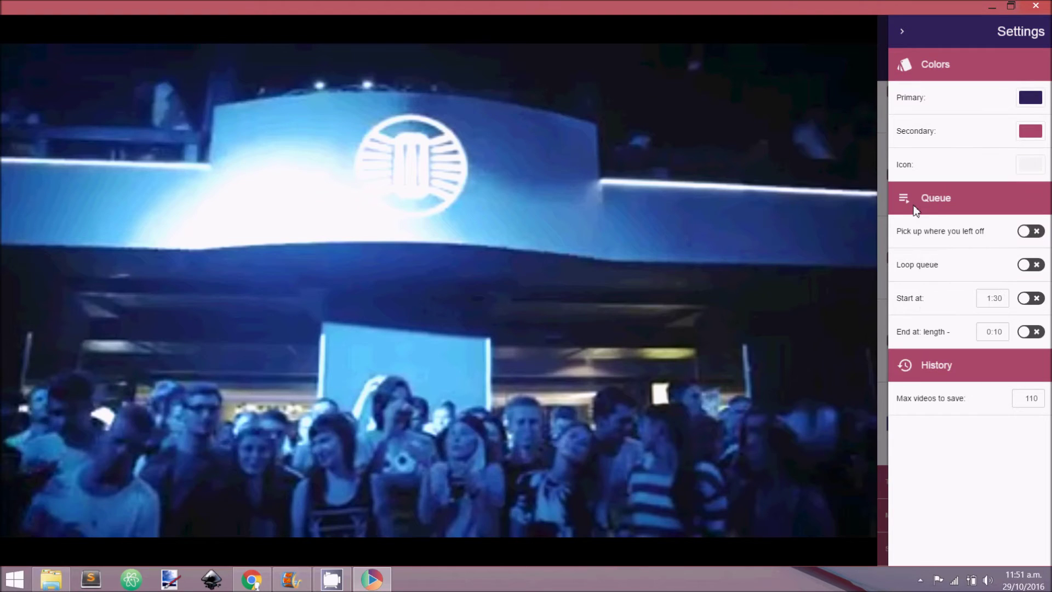
pyautogui.click(1002, 235)
pyautogui.click(995, 230)
pyautogui.click(958, 267)
pyautogui.click(956, 266)
pyautogui.click(1031, 268)
pyautogui.click(1030, 270)
# Step: Set the queue's start time to 0:30, and switch the Start at option on and off again
pyautogui.click(990, 299)
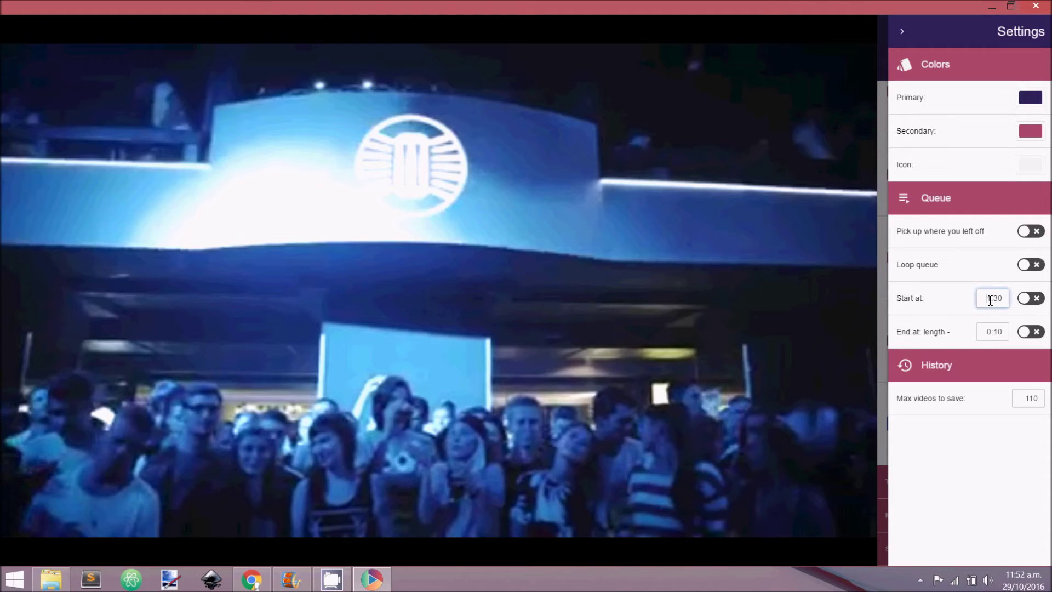
pyautogui.click(1027, 301)
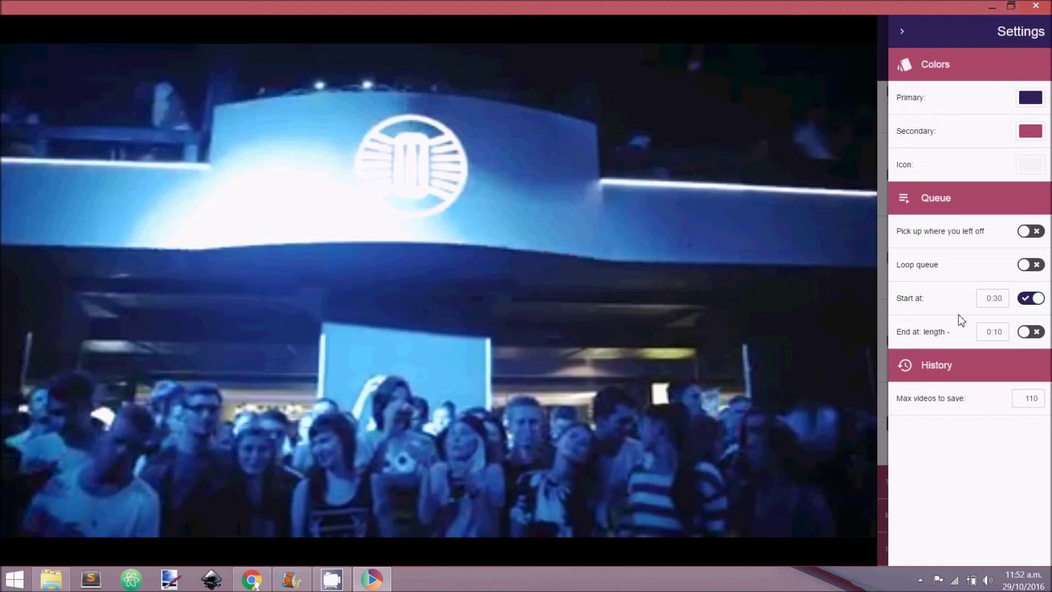
pyautogui.press('space')
# Step: Try out the queue's End at option with 0:10 subtracted from the video length, and switch it off again
pyautogui.click(988, 334)
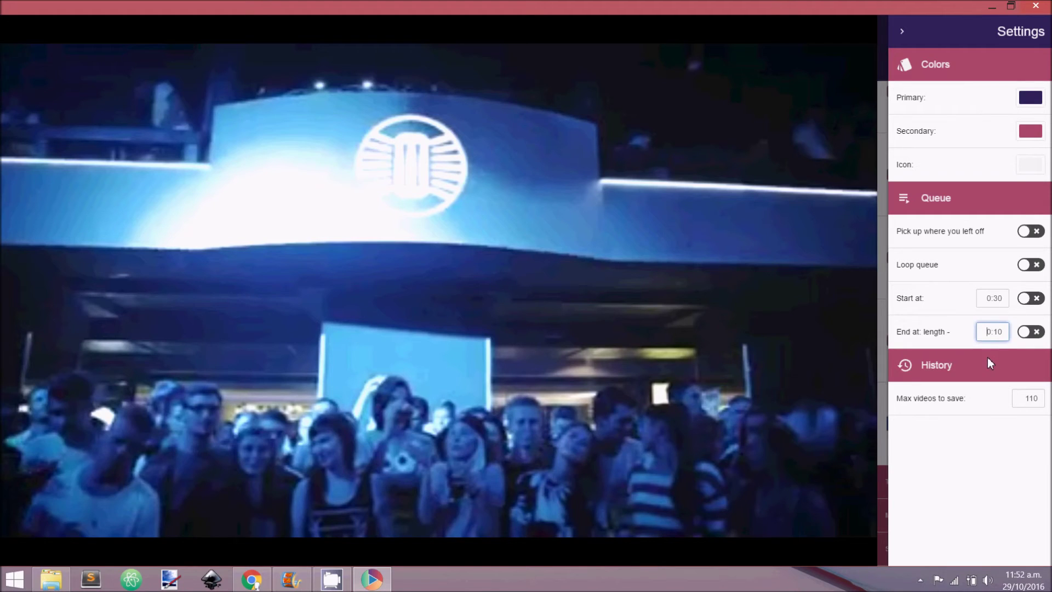
pyautogui.write('12')
pyautogui.press('BackSpace')
pyautogui.press('BackSpace')
pyautogui.write('3')
pyautogui.press('BackSpace')
pyautogui.write('4')
pyautogui.click(964, 335)
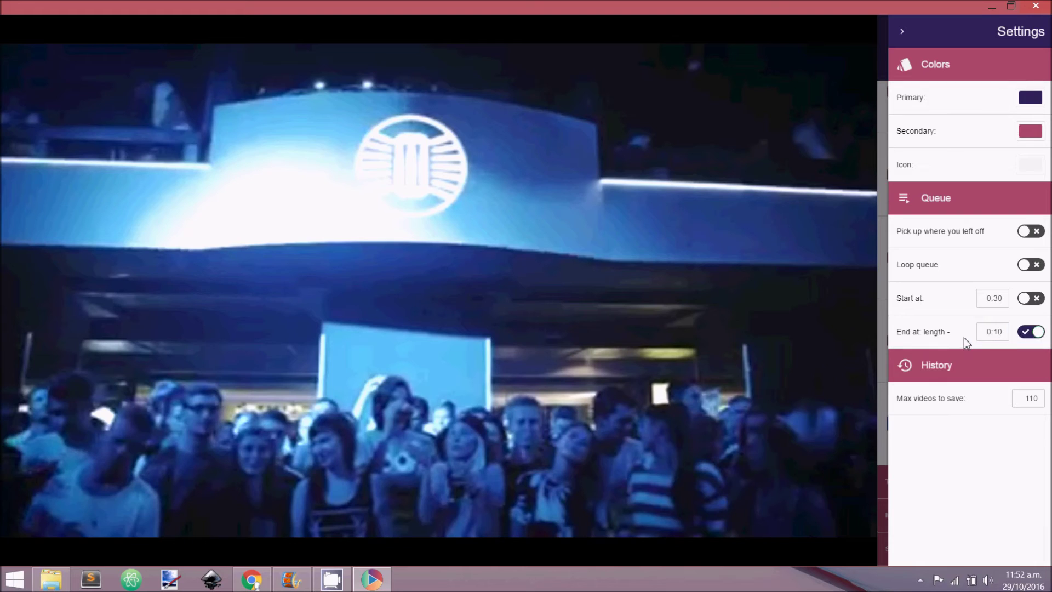
pyautogui.click(959, 342)
# Step: Edit the maximum number of videos to save in the history, and close the player's settings
pyautogui.click(1022, 400)
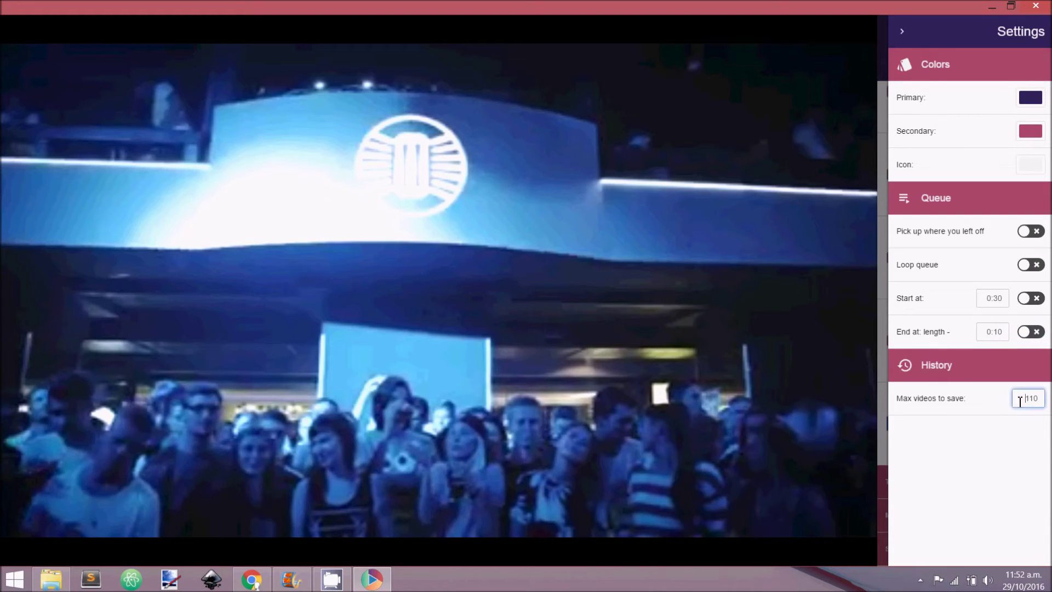
pyautogui.moveTo(1022, 400); pyautogui.dragTo(1047, 406)
pyautogui.write('five')
pyautogui.click(993, 445)
pyautogui.click(882, 357)
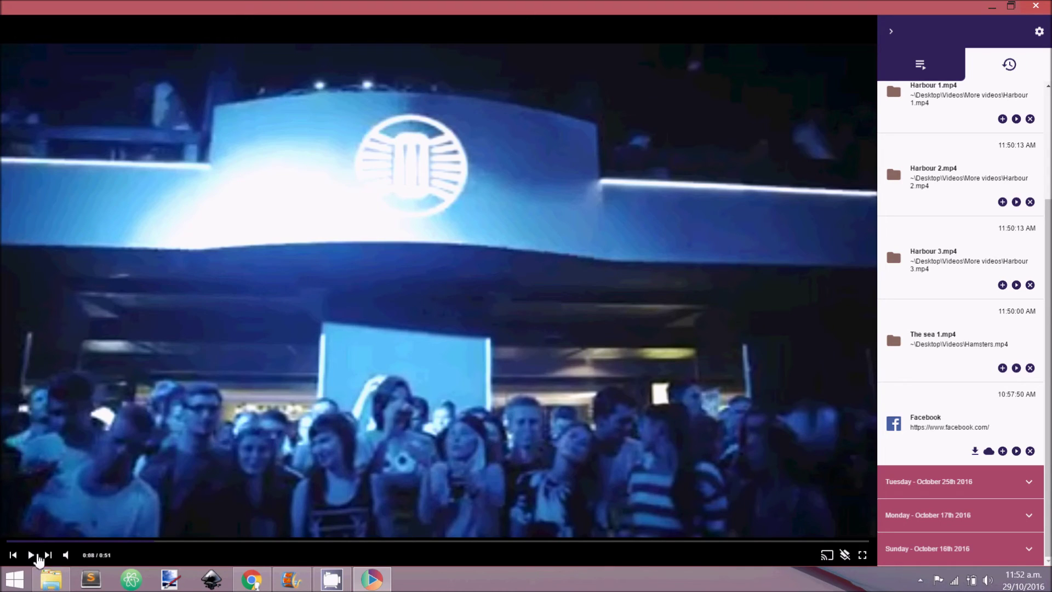
# Step: Set the player's volume to about three quarters, and mute the sound
pyautogui.moveTo(67, 561)
pyautogui.moveTo(105, 561)
pyautogui.mouseDown()
pyautogui.moveTo(93, 561)
pyautogui.moveTo(121, 562)
pyautogui.mouseUp()
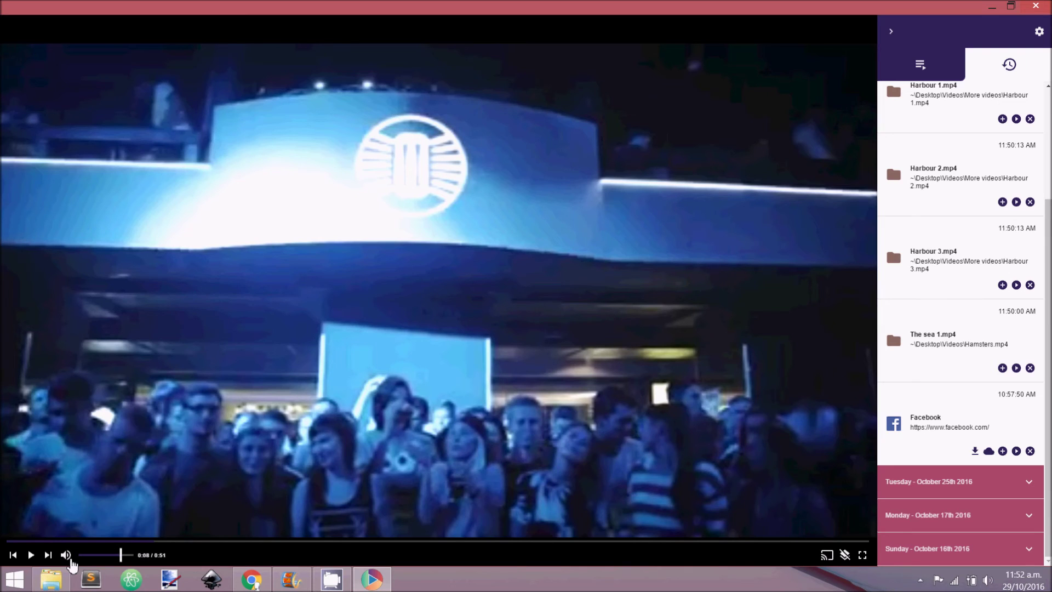
pyautogui.click(67, 556)
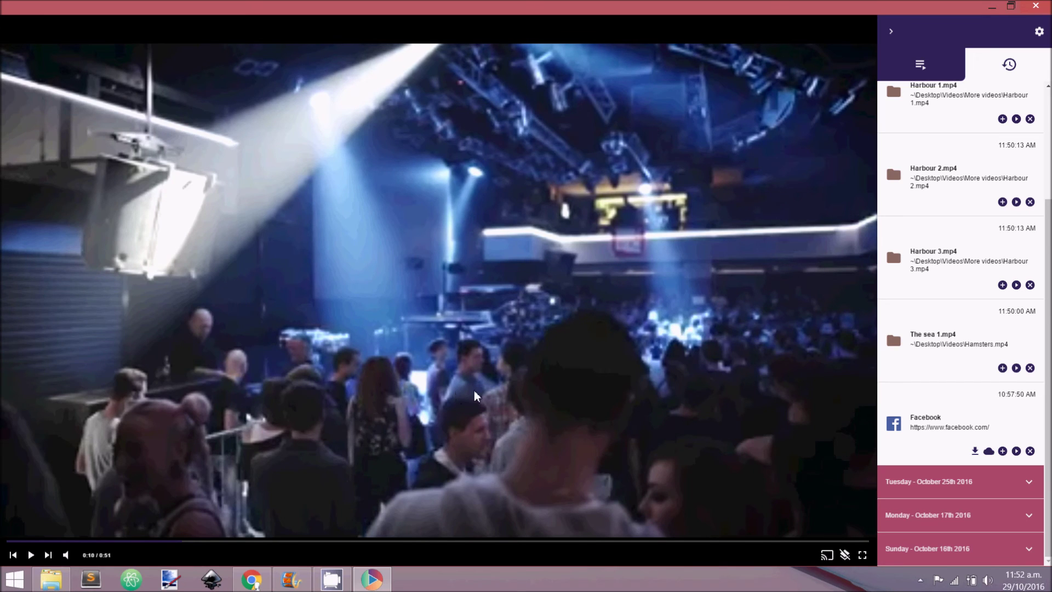
# Step: Keep the player on top of other windows, and shrink it to a small floating window with the sidebar collapsed
pyautogui.click(925, 74)
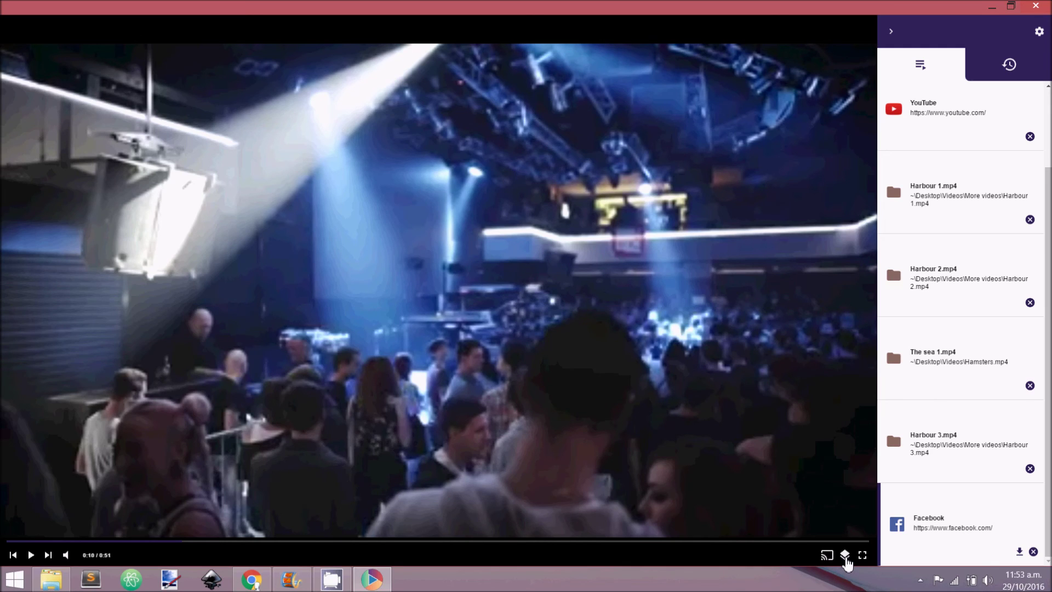
pyautogui.moveTo(781, 24); pyautogui.dragTo(1050, 59)
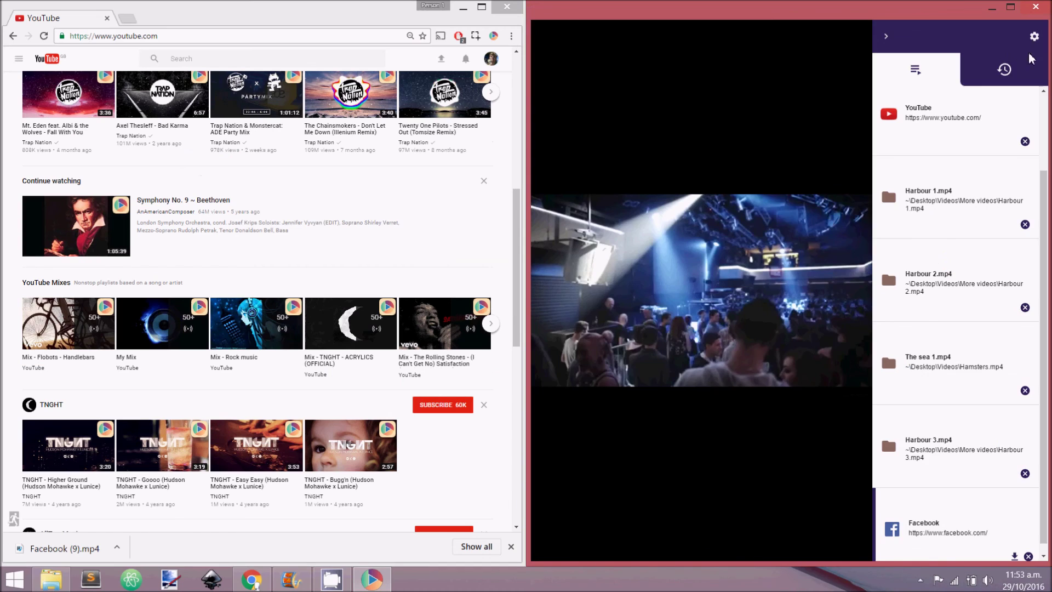
pyautogui.moveTo(839, 564); pyautogui.dragTo(843, 241)
pyautogui.click(885, 60)
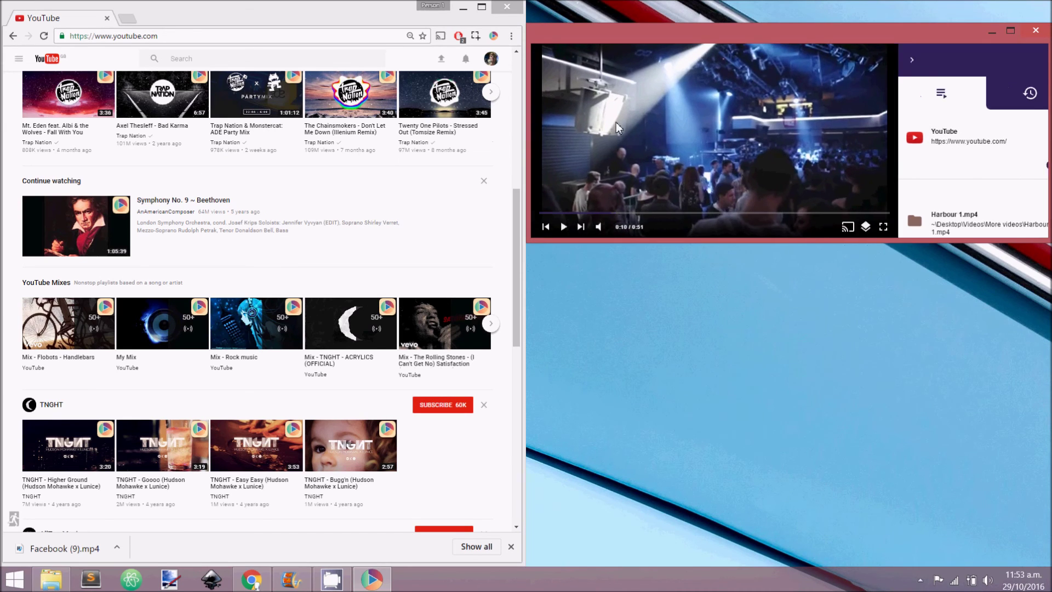
pyautogui.moveTo(529, 130); pyautogui.dragTo(706, 129)
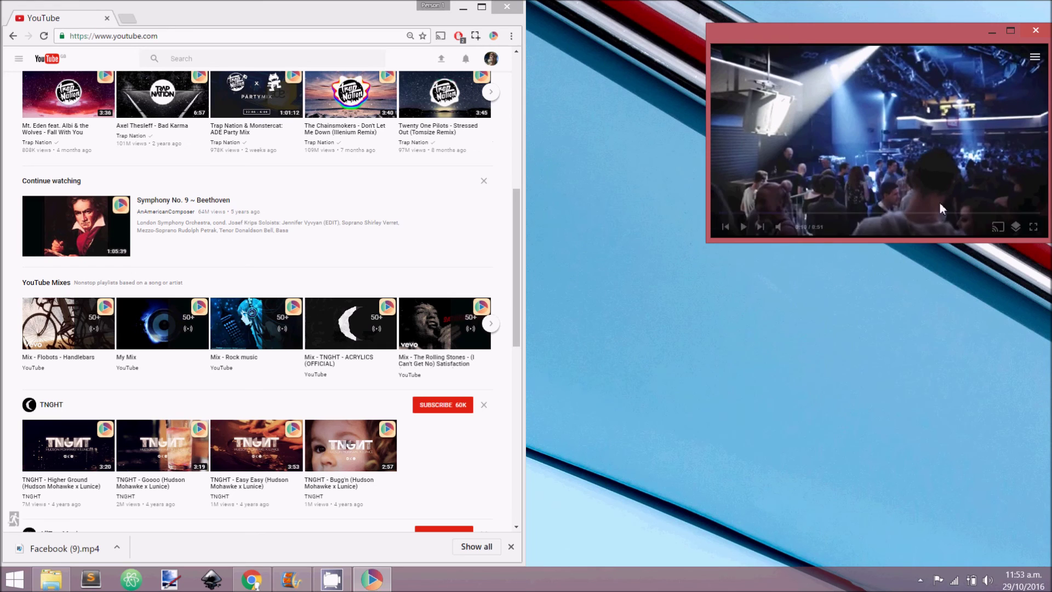
# Step: Maximize the YouTube browser window behind the floating player, and play the video while browsing the home page
pyautogui.click(482, 6)
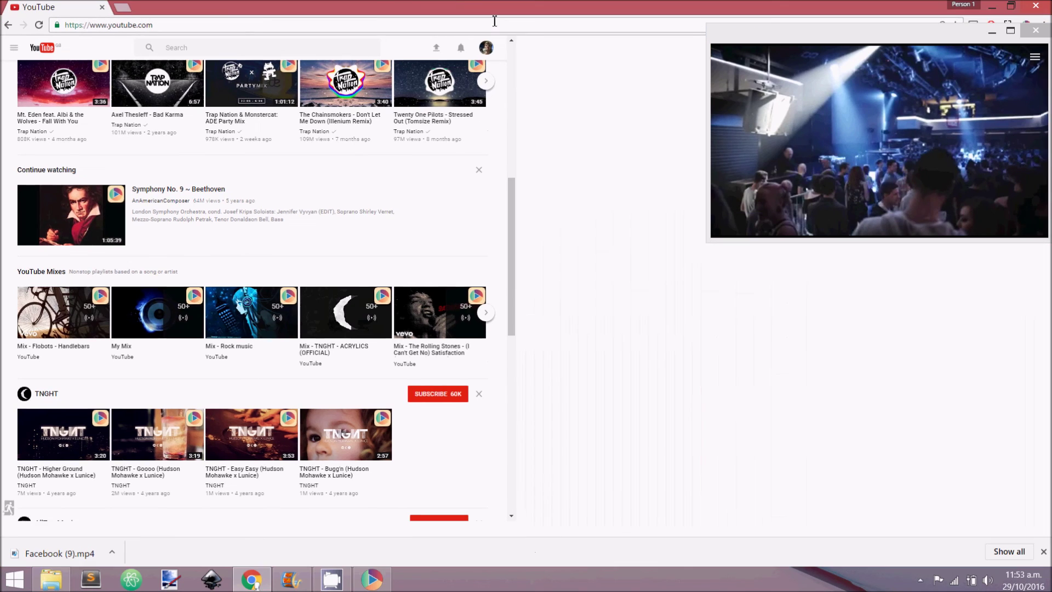
pyautogui.scroll(7, 930, 370)
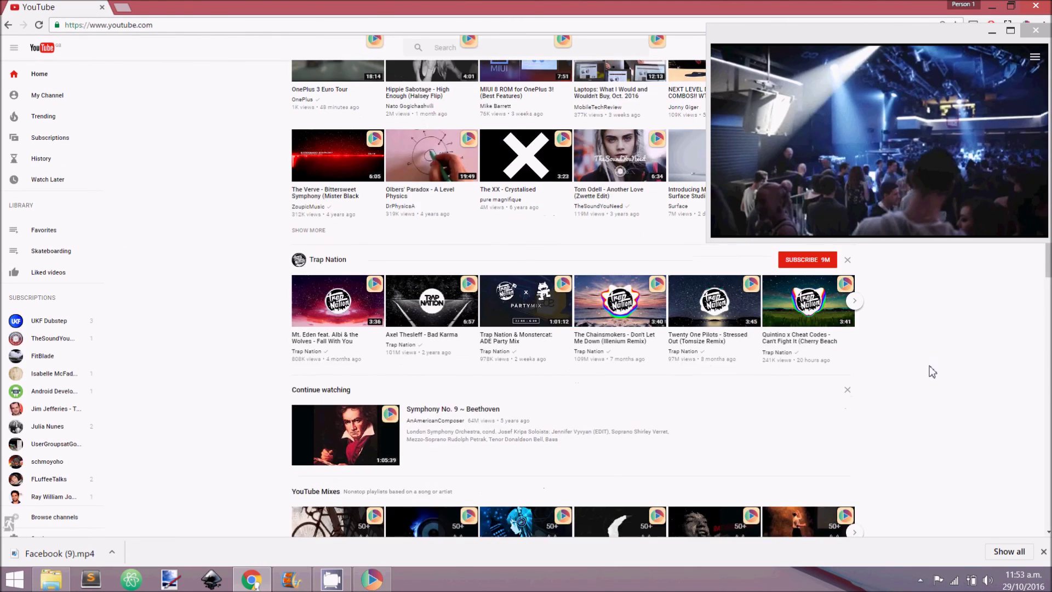
pyautogui.scroll(-1, 931, 373)
pyautogui.click(891, 149)
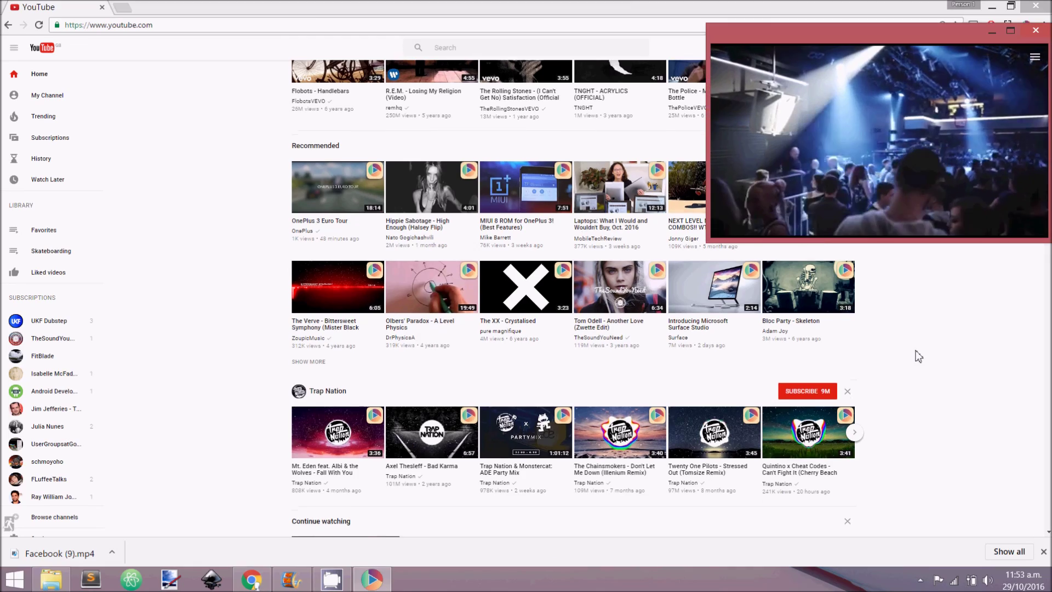
pyautogui.scroll(-3, 918, 357)
pyautogui.scroll(3, 918, 358)
# Step: Pause the video and move the floating player over the YouTube subscriptions list and the first recommended videos
pyautogui.doubleClick(930, 149)
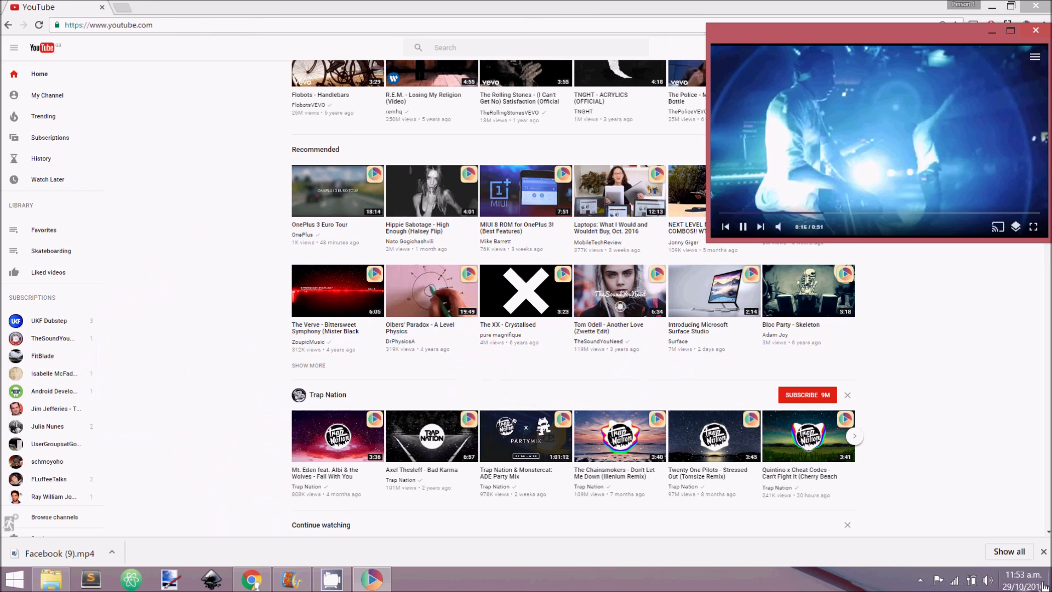
pyautogui.moveTo(930, 199)
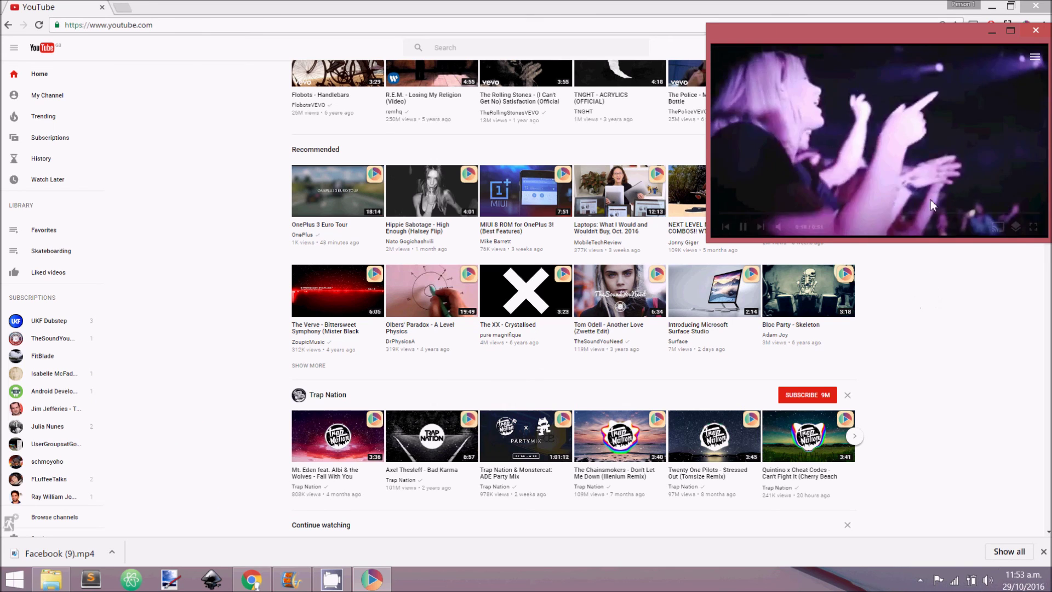
pyautogui.click(922, 155)
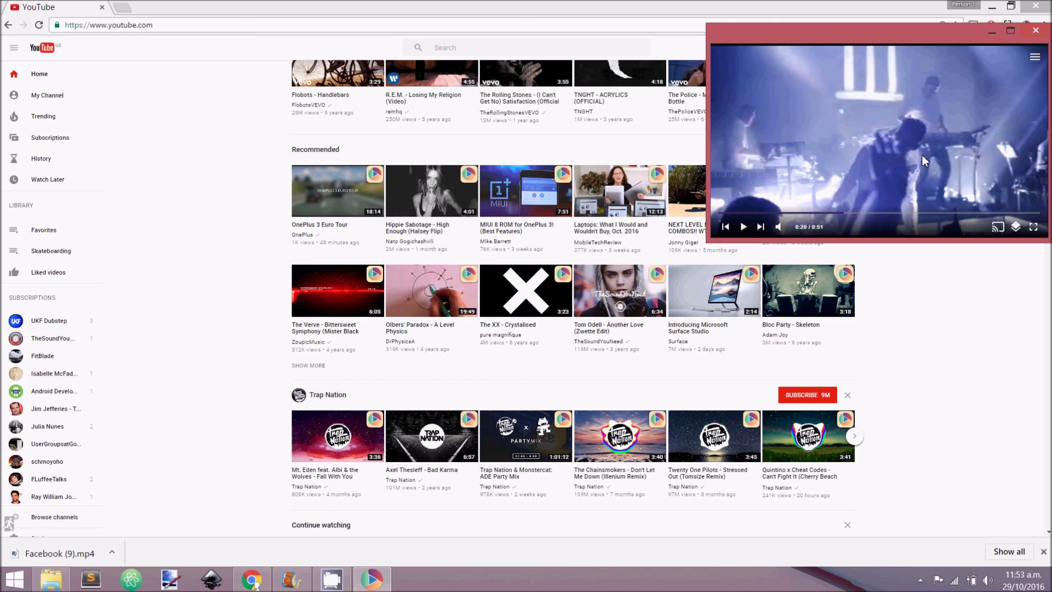
pyautogui.moveTo(871, 51); pyautogui.dragTo(268, 270)
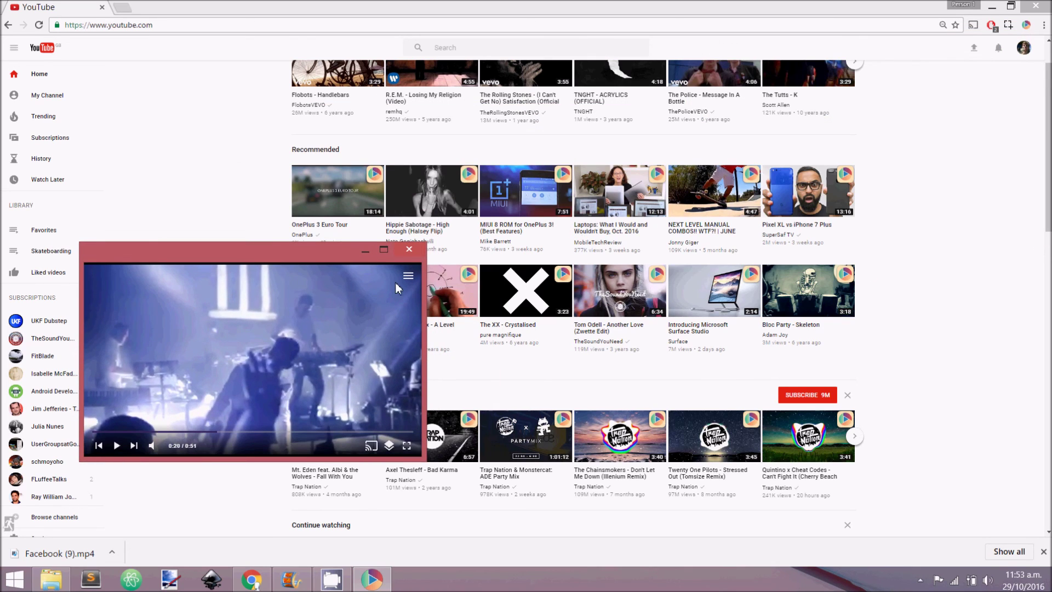